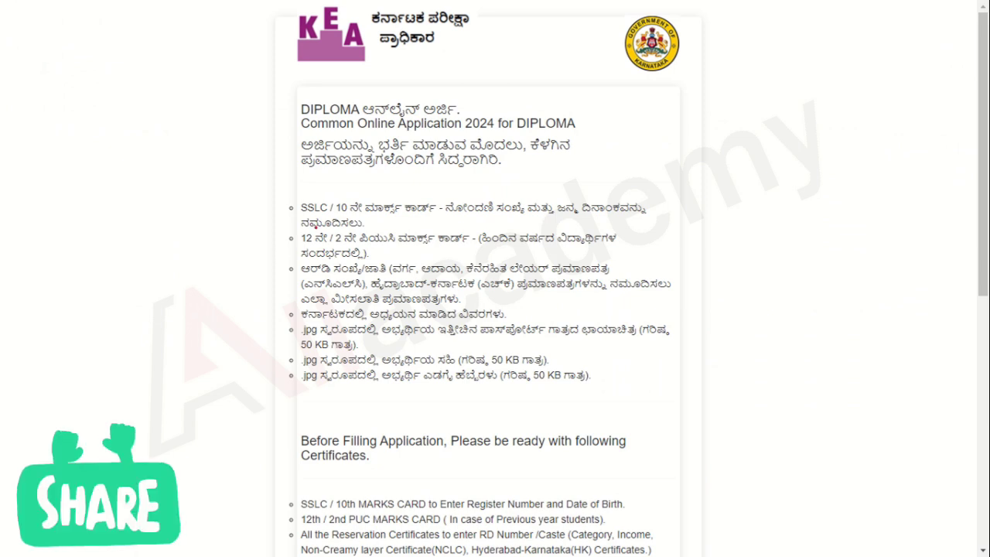
Step: Tick items in the Kannada list of required documents with the red pen and slash through the English "Before Filling Application" heading
left_click_drag(264, 217, 300, 203)
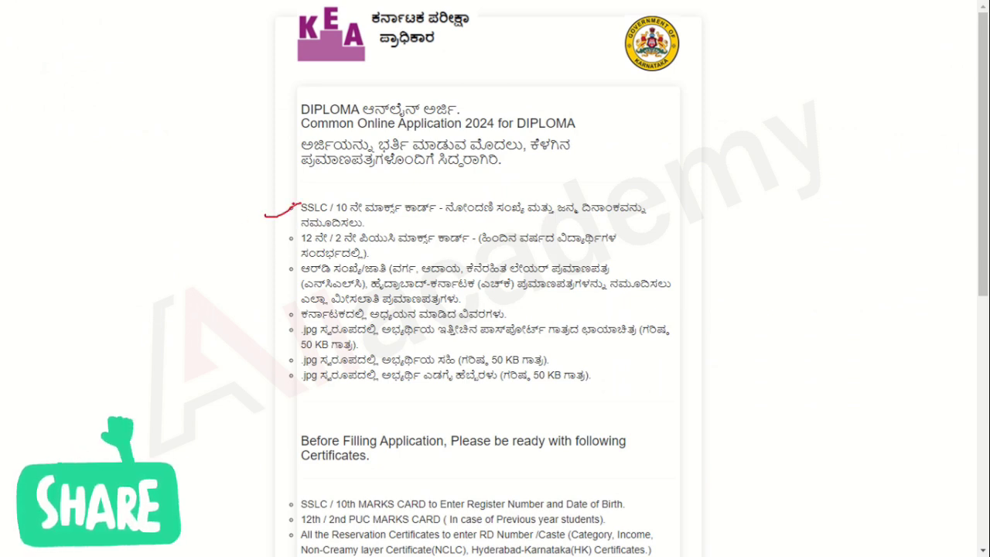
mouse_move(256, 240)
left_mouse_down()
mouse_move(294, 229)
mouse_move(299, 238)
left_mouse_up()
left_click_drag(277, 304, 302, 292)
left_click_drag(276, 336, 307, 320)
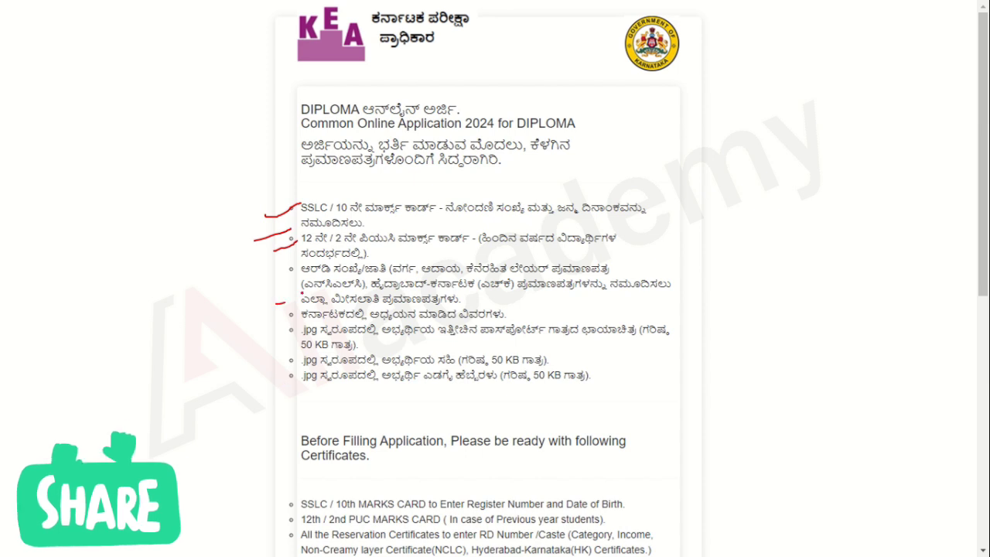
left_click_drag(258, 371, 293, 354)
left_click_drag(296, 222, 345, 205)
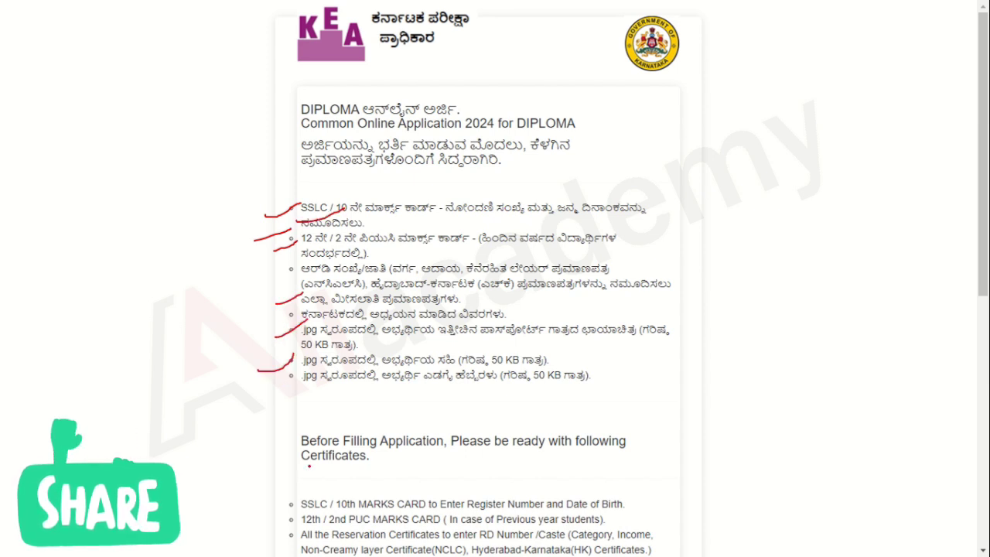
left_click_drag(426, 423, 284, 478)
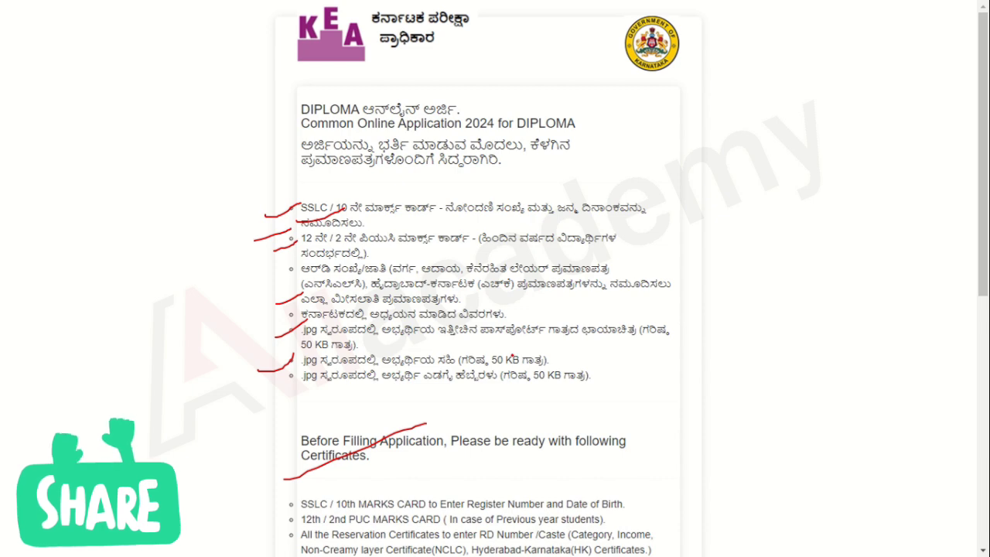
Step: Circle Proceed To Registration For New User in red and open the DIPLOMA 2024 registration form
scroll(511, 355, "down", 6)
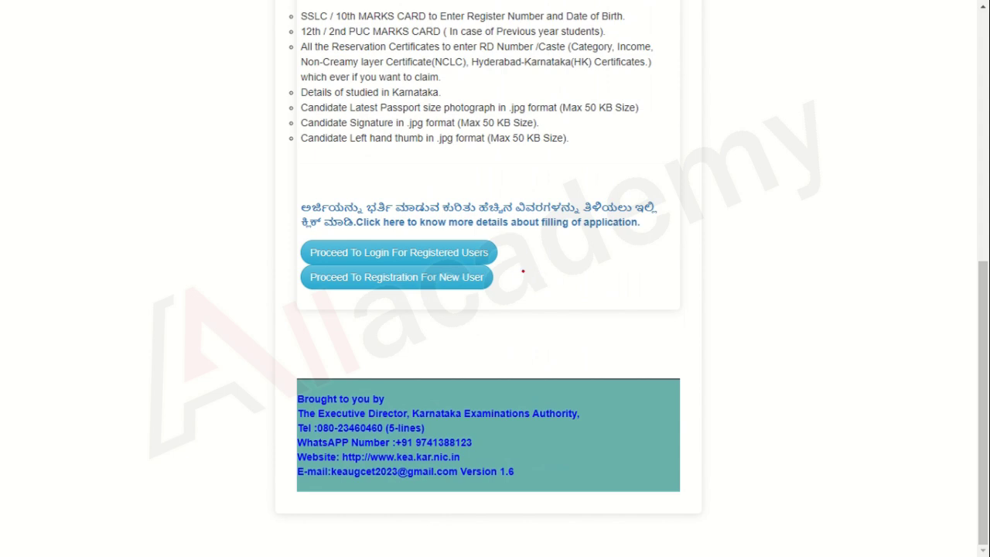
left_click_drag(523, 270, 300, 260)
mouse_move(302, 296)
left_mouse_down()
mouse_move(455, 305)
mouse_move(502, 282)
left_mouse_up()
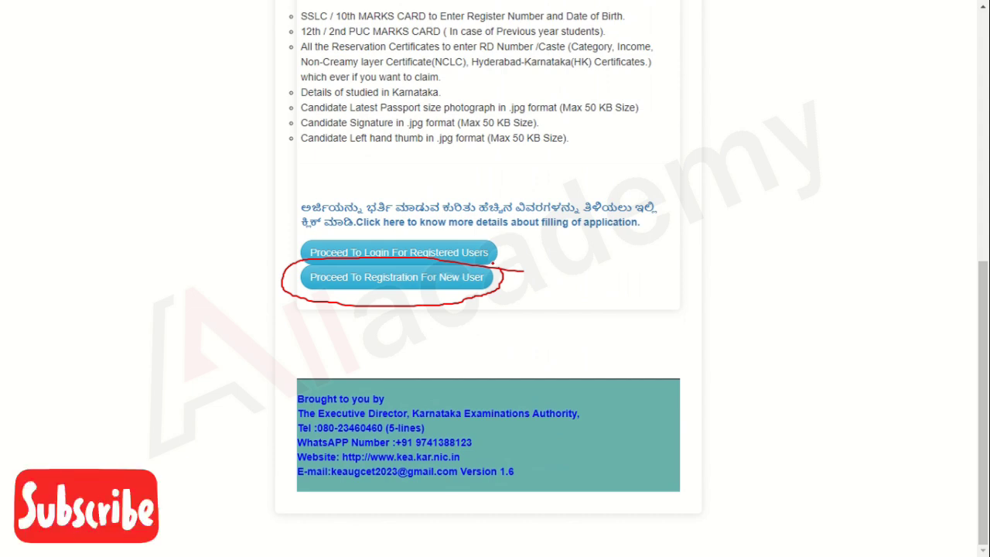
left_click(491, 273)
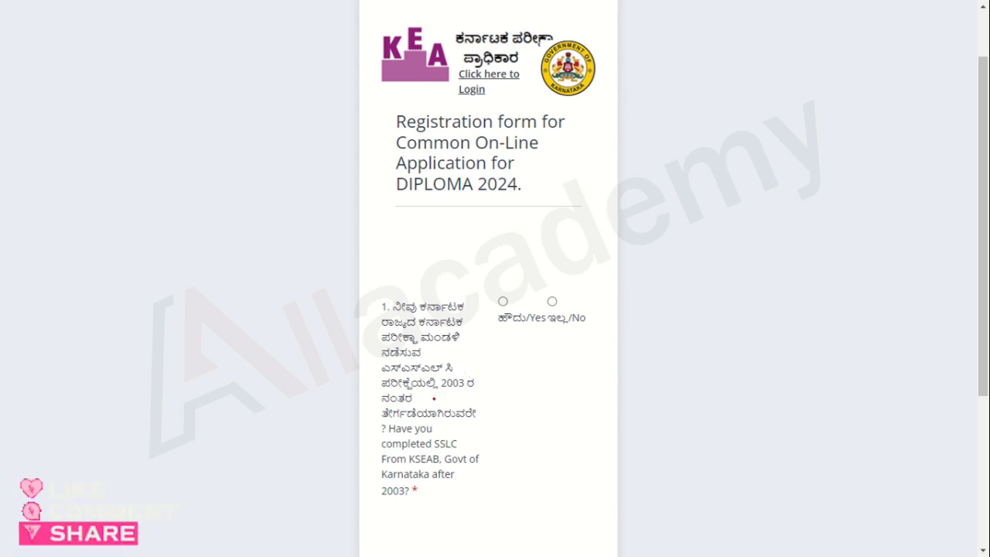
Step: Circle the Yes answer for SSLC completion and tick the Verify, name, date of birth, gender and passing year entries in red
left_click_drag(519, 298, 490, 286)
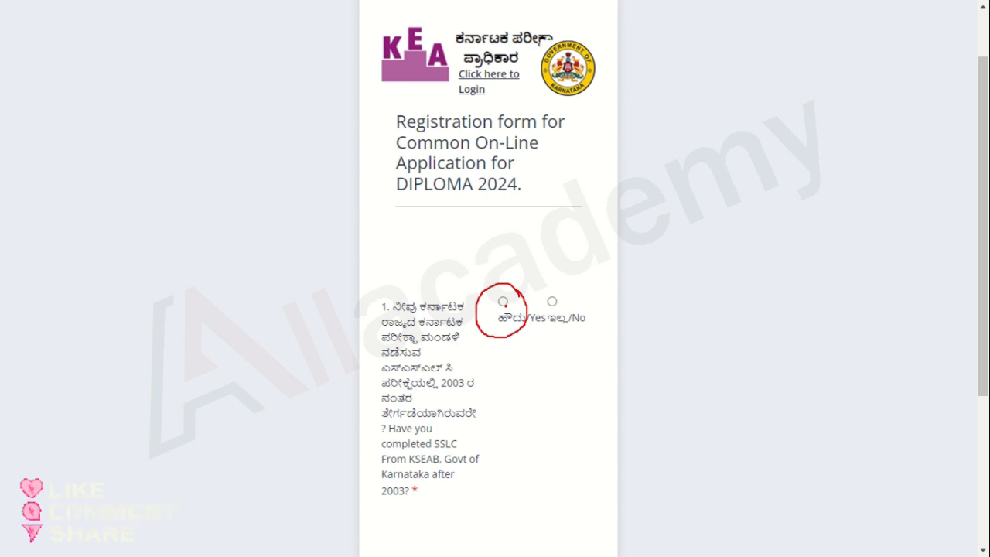
scroll(503, 303, "down", 7)
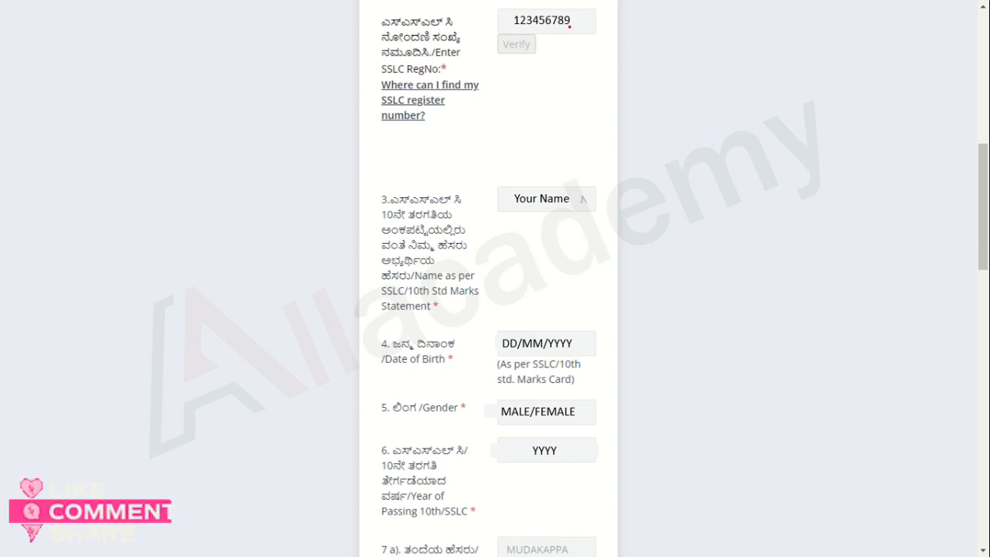
left_click_drag(514, 45, 561, 41)
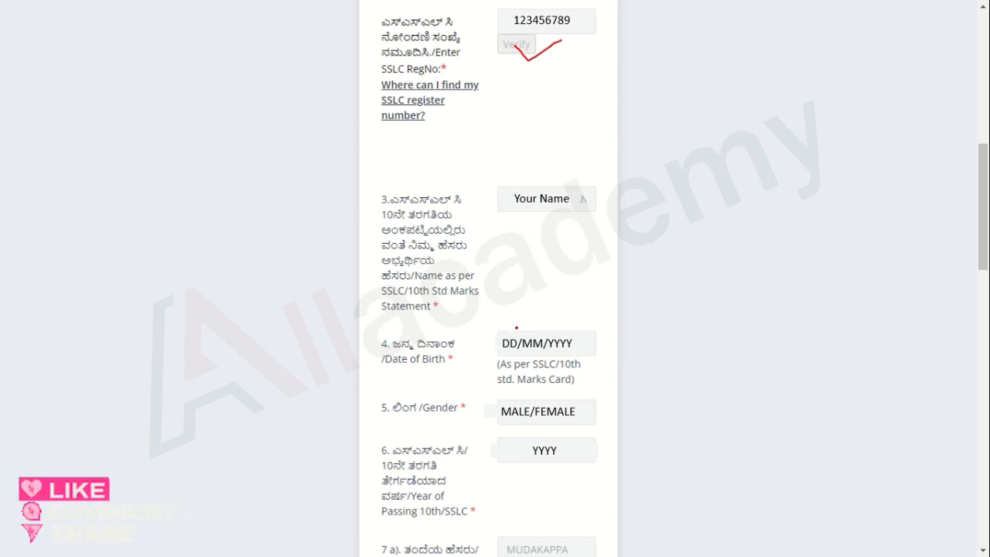
left_click_drag(499, 199, 576, 197)
left_click_drag(491, 334, 569, 319)
mouse_move(488, 408)
left_mouse_down()
mouse_move(497, 428)
mouse_move(574, 405)
left_mouse_up()
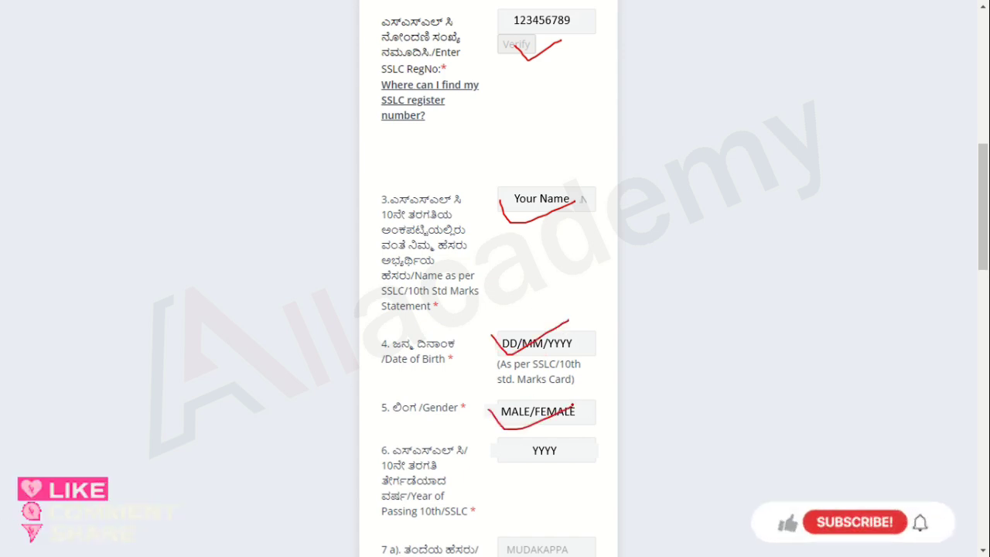
left_click_drag(501, 451, 587, 442)
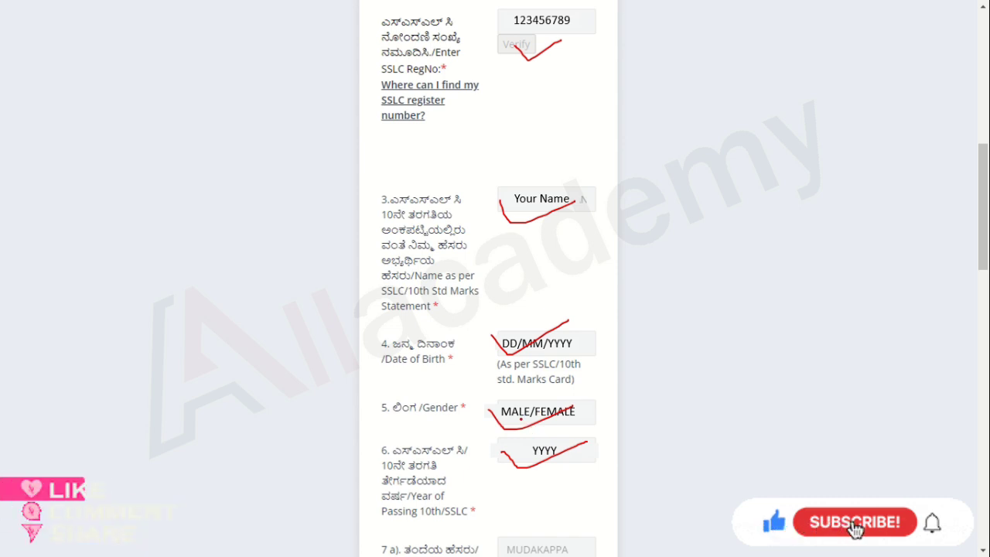
Step: Tick the father name, mother name, Diploma qualification, Indian nationality and e-mail entries of the registration form in red
key("Right")
scroll(520, 420, "down", 5)
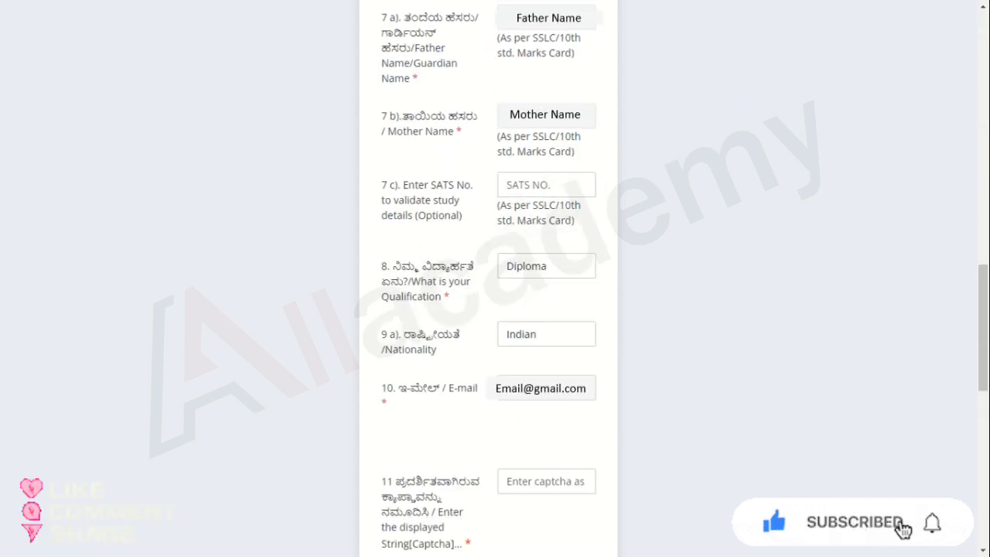
left_click_drag(492, 13, 582, 17)
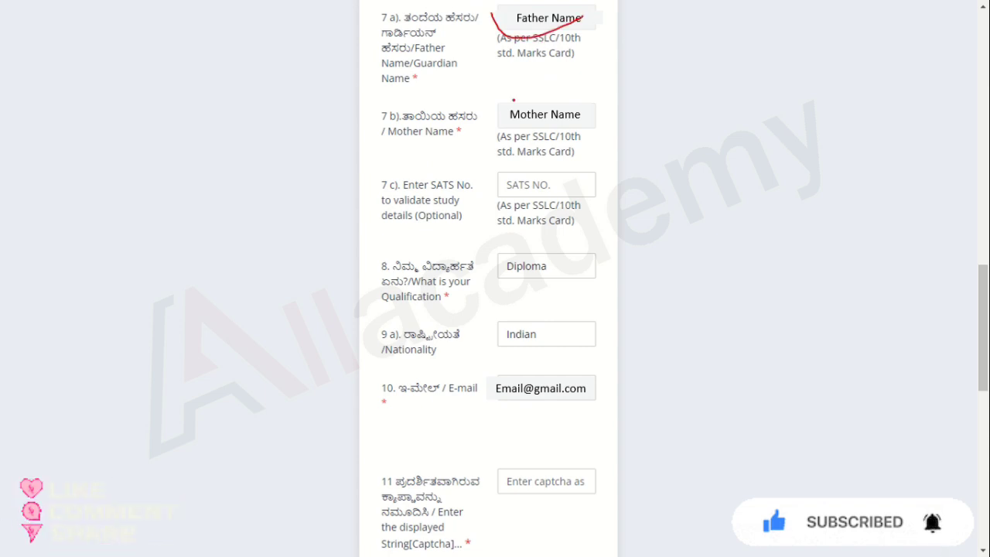
left_click_drag(488, 116, 589, 106)
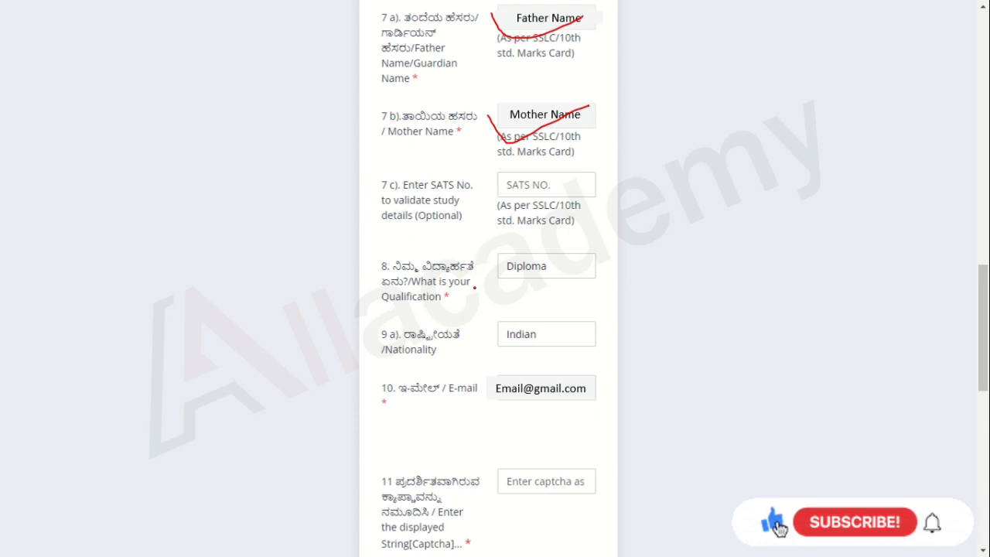
mouse_move(489, 262)
left_mouse_down()
mouse_move(530, 291)
mouse_move(602, 253)
left_mouse_up()
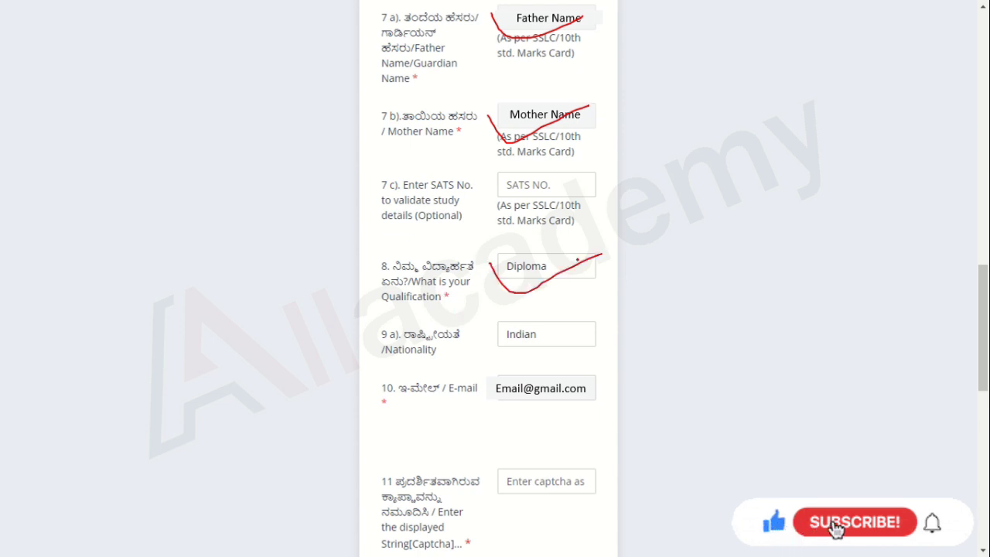
mouse_move(489, 332)
left_mouse_down()
mouse_move(509, 352)
mouse_move(604, 325)
left_mouse_up()
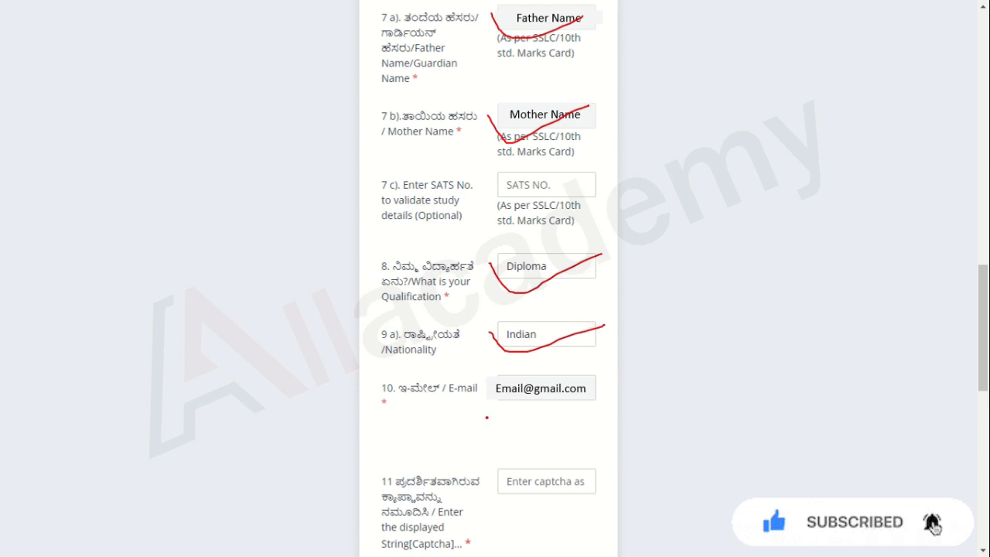
left_click_drag(489, 398, 582, 383)
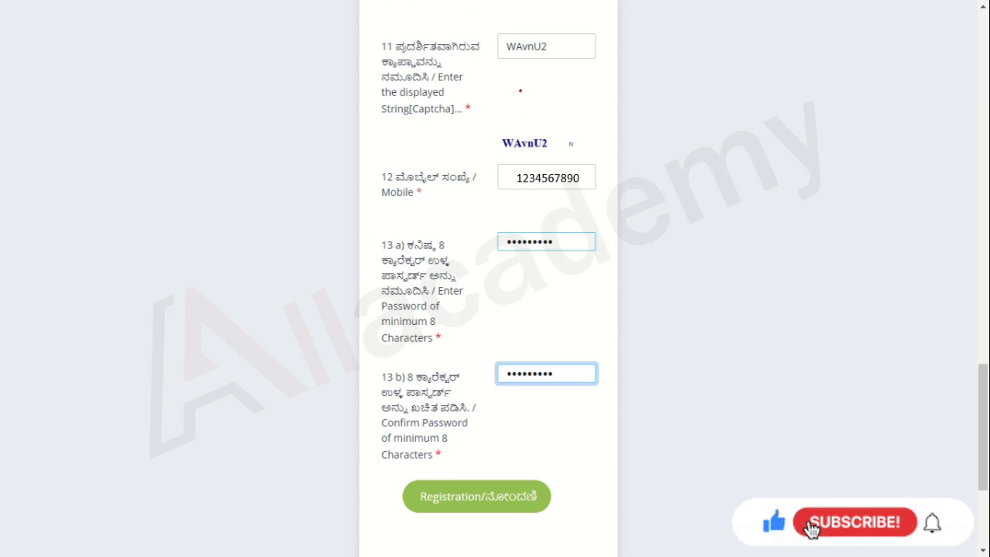
Step: Tick the captcha, mobile number, password and confirm password entries in red, and mark the Registration button
left_click_drag(523, 71, 642, 17)
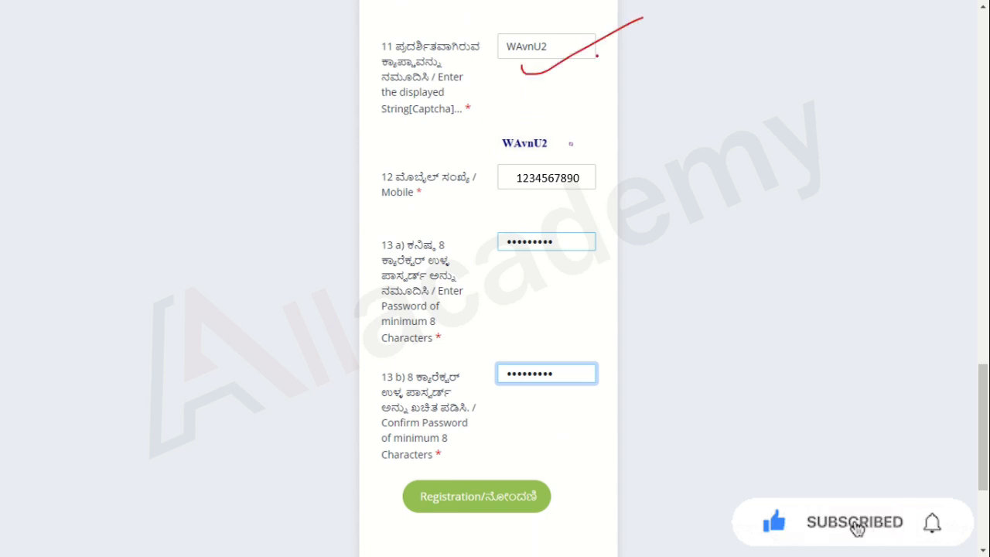
mouse_move(509, 187)
left_mouse_down()
mouse_move(519, 198)
mouse_move(604, 176)
left_mouse_up()
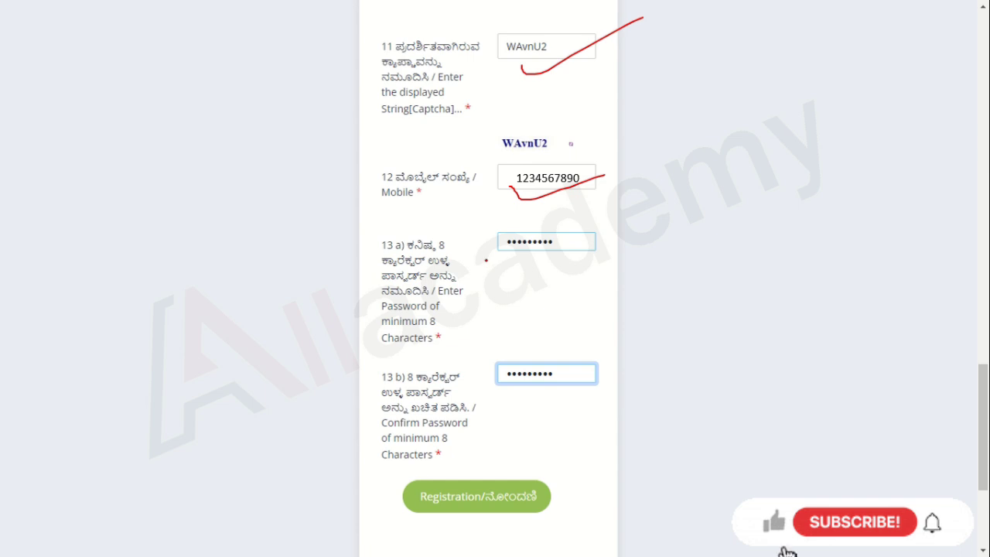
mouse_move(493, 256)
left_mouse_down()
mouse_move(498, 266)
mouse_move(645, 229)
left_mouse_up()
left_click_drag(516, 346, 601, 344)
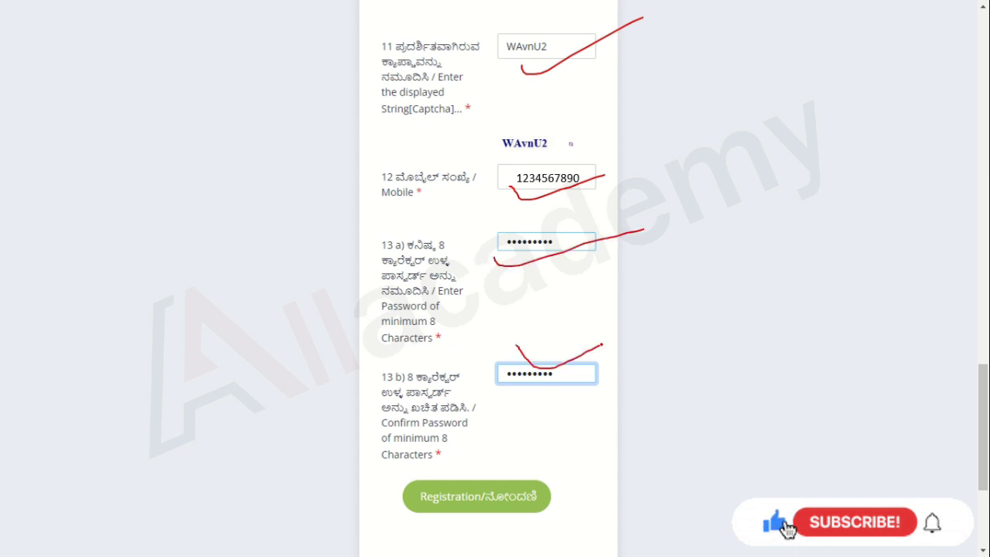
mouse_move(564, 466)
left_mouse_down()
mouse_move(383, 512)
mouse_move(583, 511)
mouse_move(542, 469)
left_mouse_up()
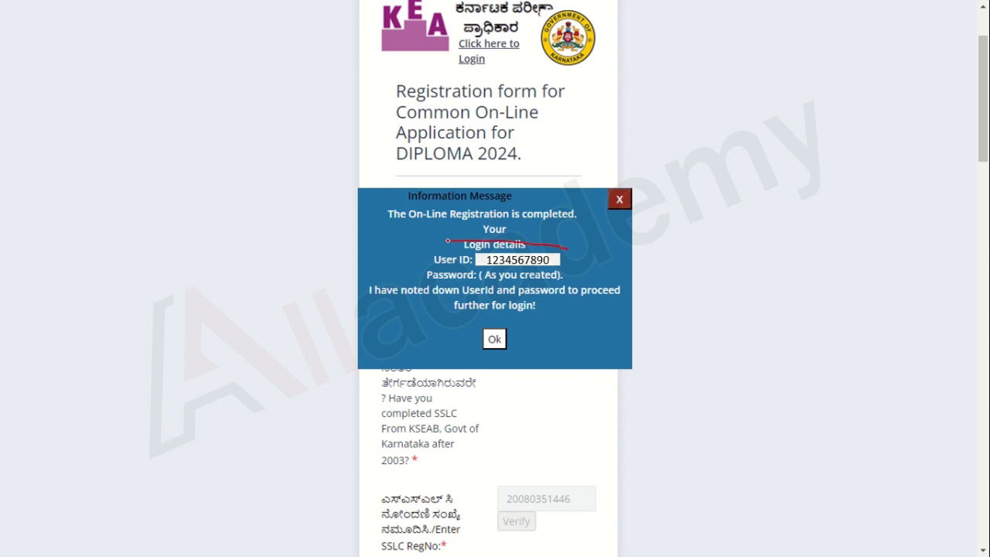
Step: Mark the login details in the registration message, then circle the login ID, password and captcha fields and mark Login on the login form
left_click_drag(427, 268, 549, 280)
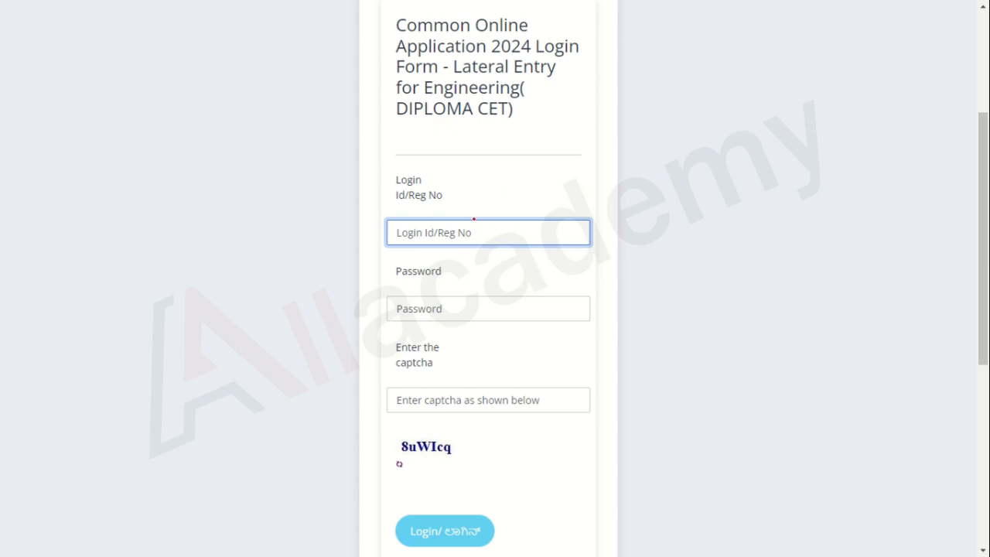
mouse_move(456, 214)
left_mouse_down()
mouse_move(405, 263)
mouse_move(537, 218)
mouse_move(488, 211)
left_mouse_up()
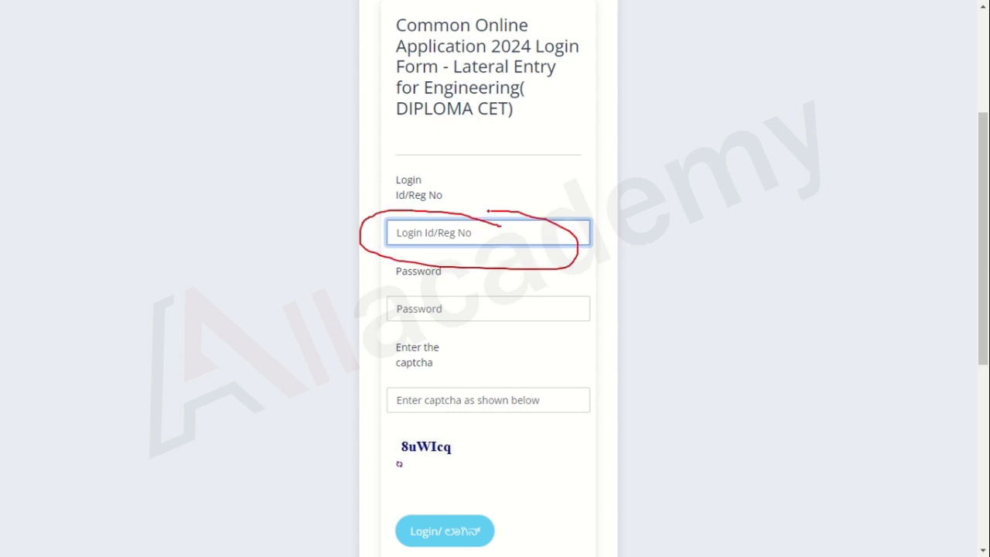
mouse_move(491, 298)
left_mouse_down()
mouse_move(370, 306)
mouse_move(564, 329)
mouse_move(485, 286)
left_mouse_up()
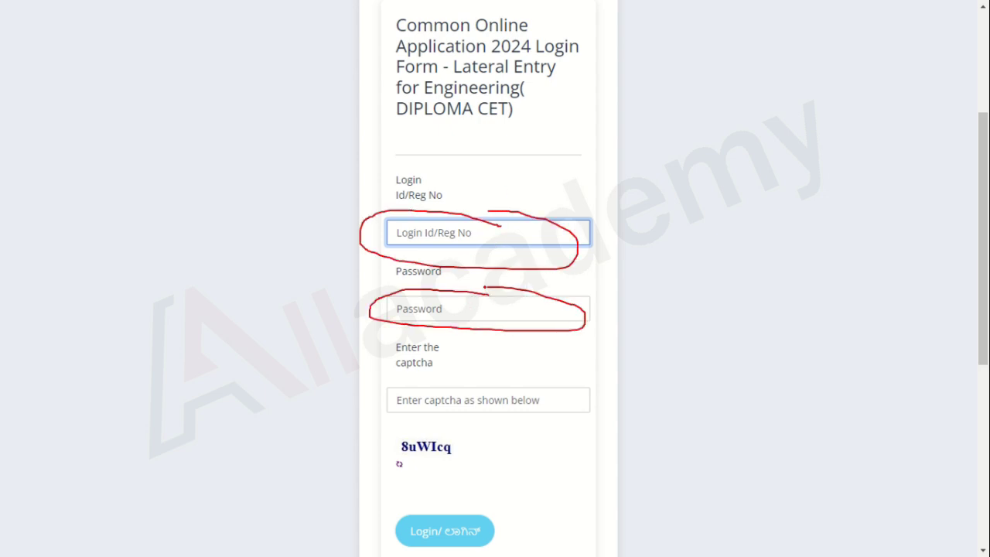
mouse_move(544, 392)
left_mouse_down()
mouse_move(424, 389)
mouse_move(566, 427)
mouse_move(517, 394)
left_mouse_up()
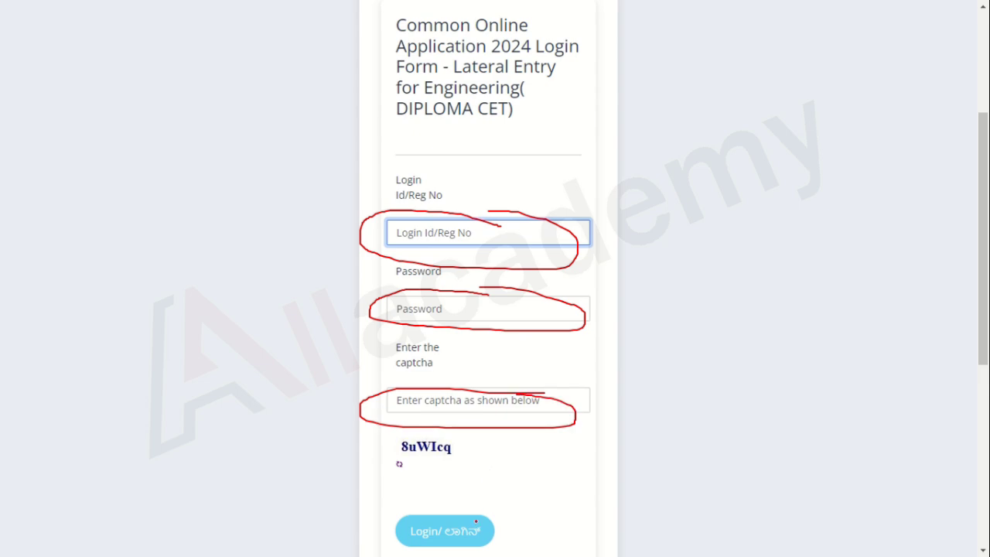
left_click_drag(480, 511, 561, 497)
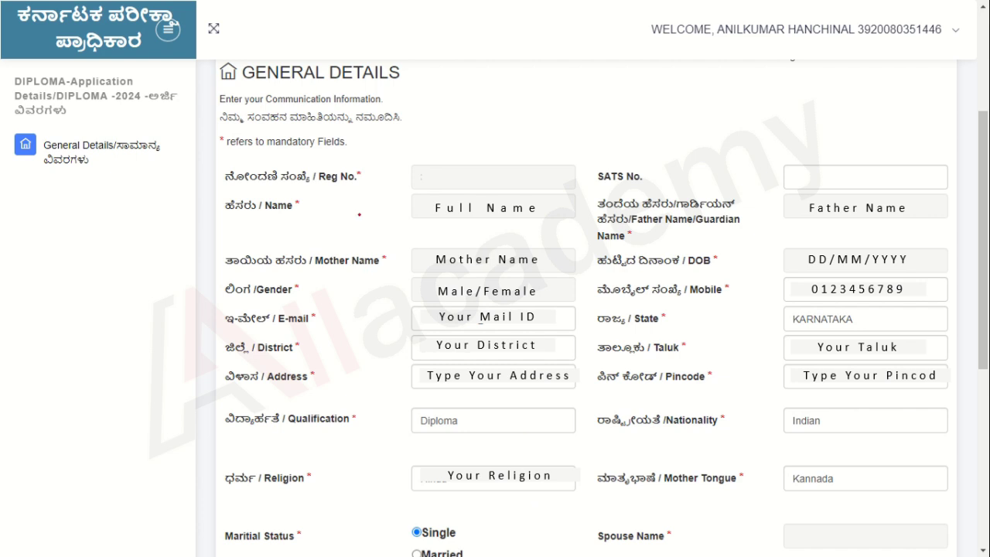
Step: Tick the registration number, name, father name, mother name, date of birth and gender entries under General Details in red
mouse_move(427, 175)
left_mouse_down()
mouse_move(446, 179)
mouse_move(503, 152)
left_mouse_up()
left_click_drag(416, 208, 471, 188)
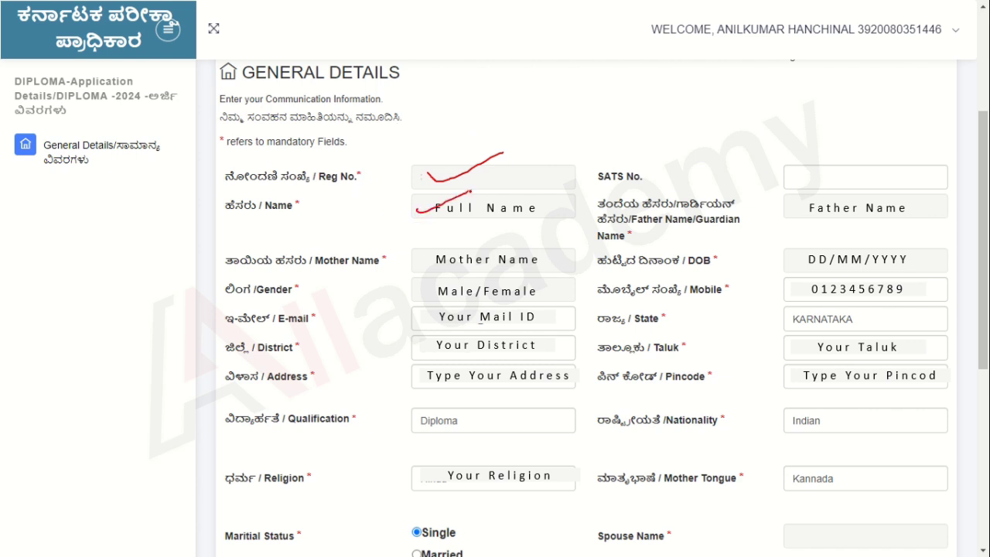
left_click_drag(767, 217, 843, 193)
left_click_drag(411, 260, 487, 245)
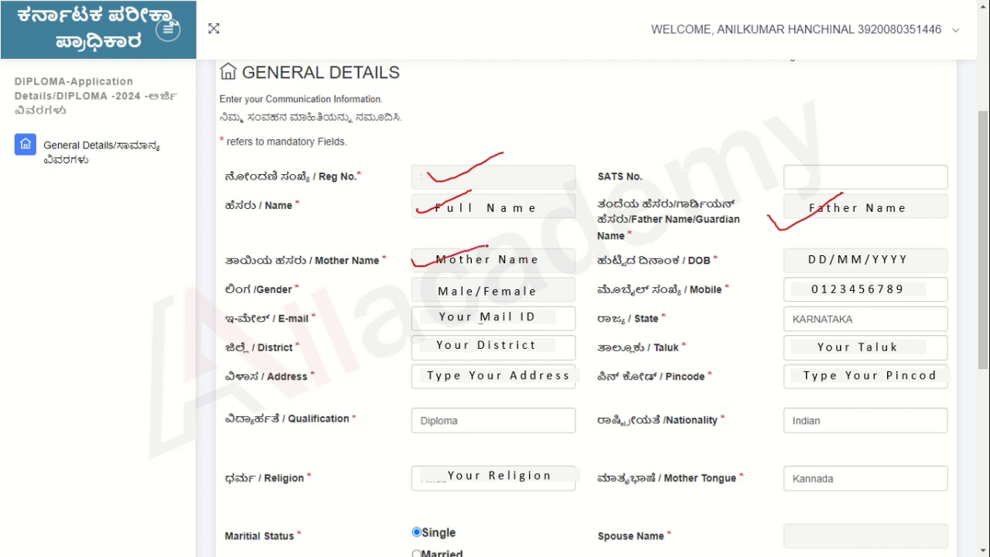
left_click_drag(788, 267, 865, 235)
left_click_drag(399, 295, 496, 286)
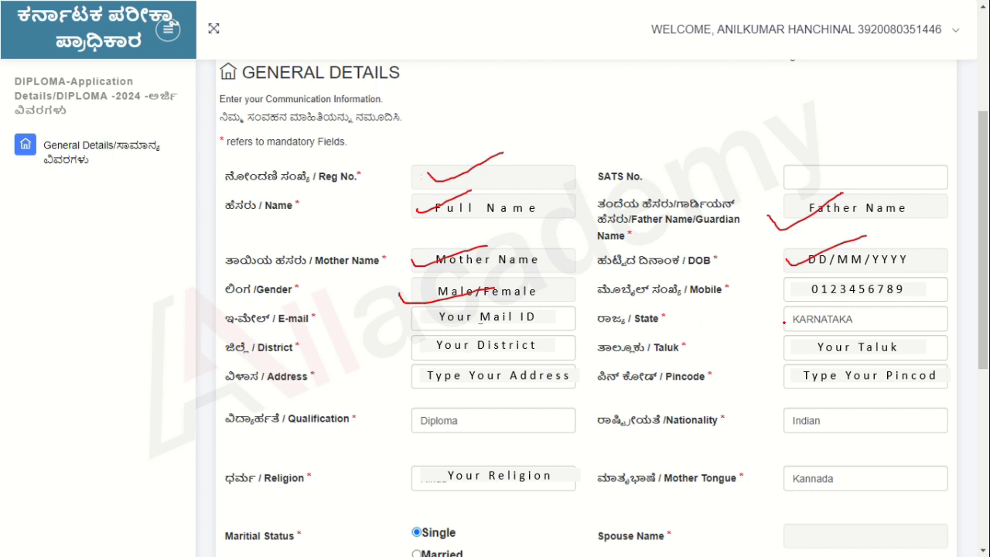
Step: Tick the state, district, taluk, address and pincode entries under General Details in red
mouse_move(763, 317)
left_mouse_down()
mouse_move(773, 325)
mouse_move(843, 307)
left_mouse_up()
left_click_drag(488, 345, 561, 340)
left_click_drag(787, 355, 869, 345)
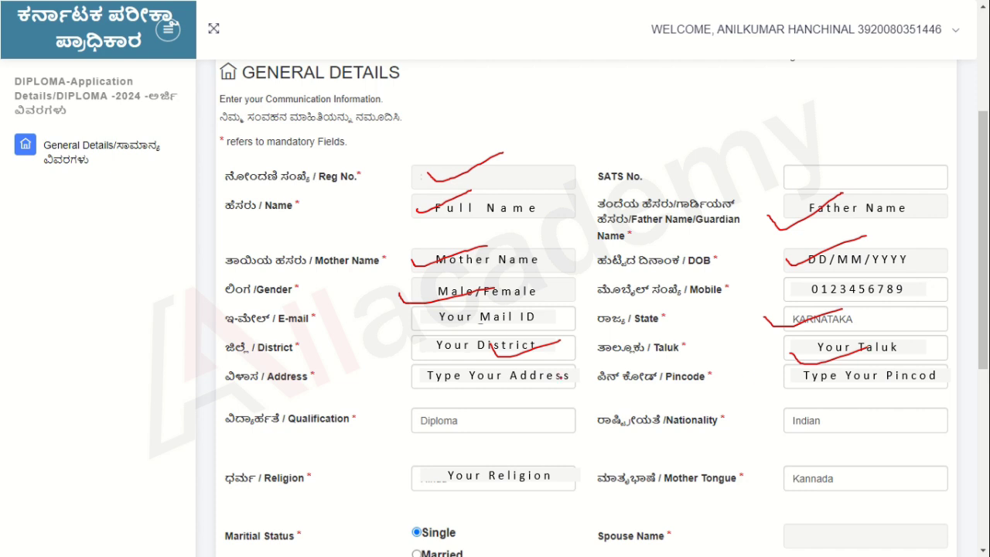
left_click_drag(514, 377, 578, 371)
left_click_drag(812, 385, 933, 364)
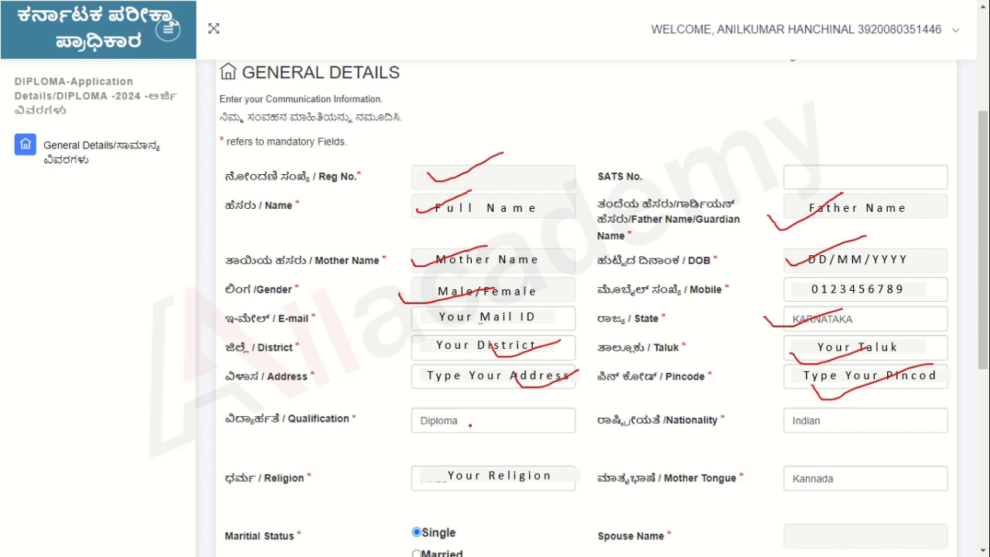
Step: Tick the qualification, nationality, religion and mother tongue entries under General Details in red
left_click_drag(469, 424, 515, 418)
left_click_drag(830, 422, 879, 416)
left_click_drag(403, 491, 507, 467)
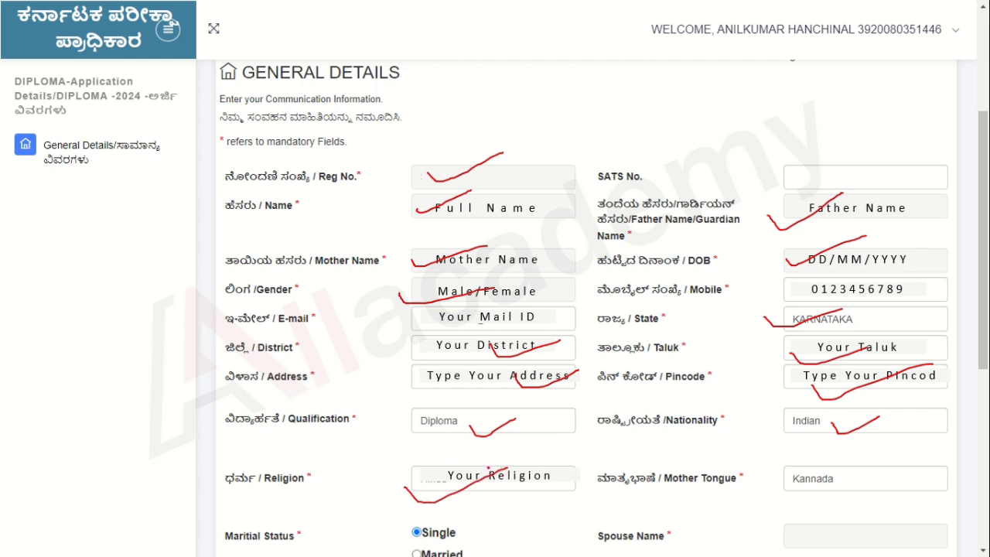
left_click_drag(792, 479, 877, 451)
key("Escape")
Step: Mark the Save button in red and save the general details
scroll(853, 451, "down", 5)
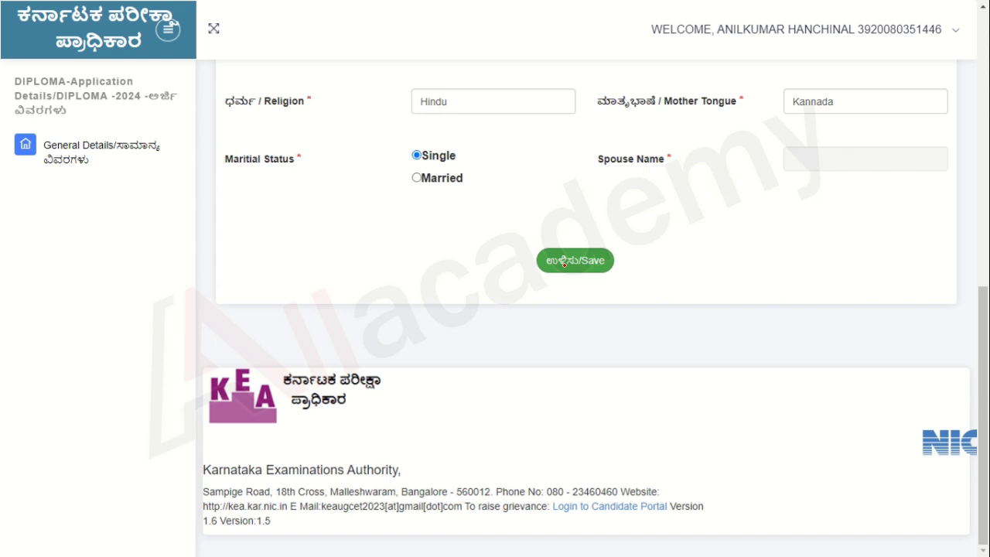
left_click_drag(565, 246, 621, 228)
left_click(561, 258)
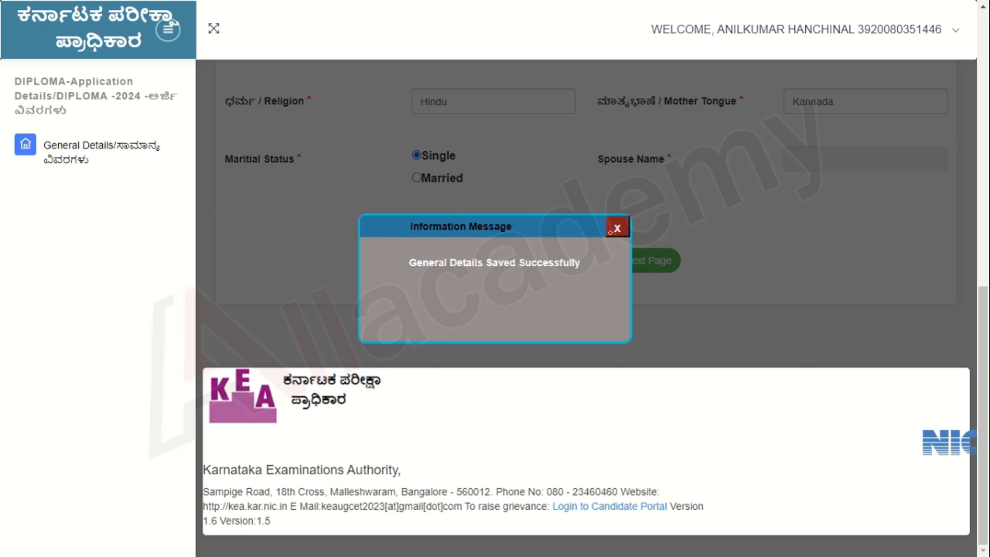
Step: Dismiss the general details save message and mark the Next Page button in red before continuing to the eligibility page
left_click(617, 227)
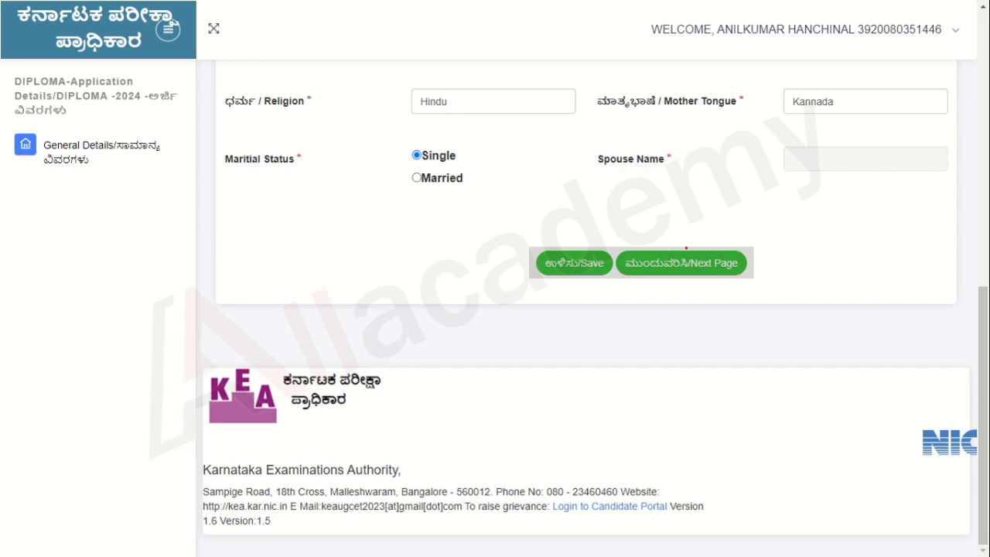
mouse_move(662, 233)
left_mouse_down()
mouse_move(673, 252)
mouse_move(744, 203)
left_mouse_up()
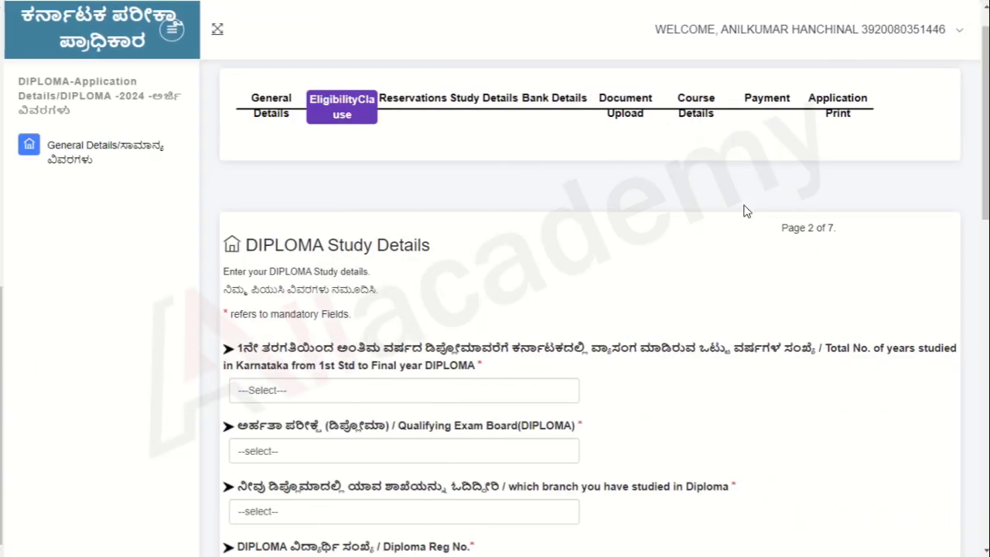
Step: Mark the General Details and EligibilityClause stages in red, and tick the years studied, qualifying exam board and Diploma branch entries
mouse_move(289, 67)
left_mouse_down()
mouse_move(244, 154)
mouse_move(264, 79)
mouse_move(333, 101)
mouse_move(392, 59)
left_mouse_up()
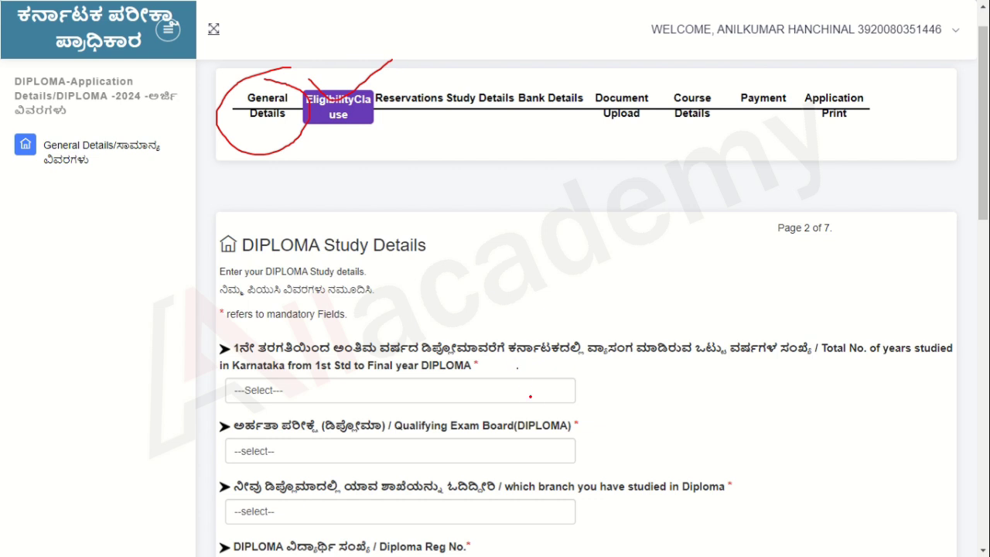
left_click_drag(516, 369, 686, 350)
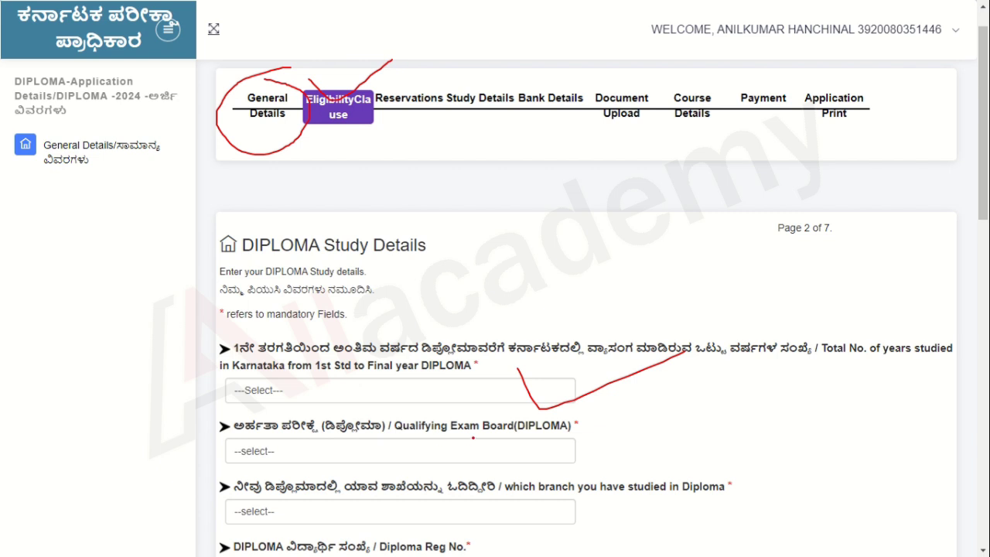
left_click_drag(383, 454, 525, 427)
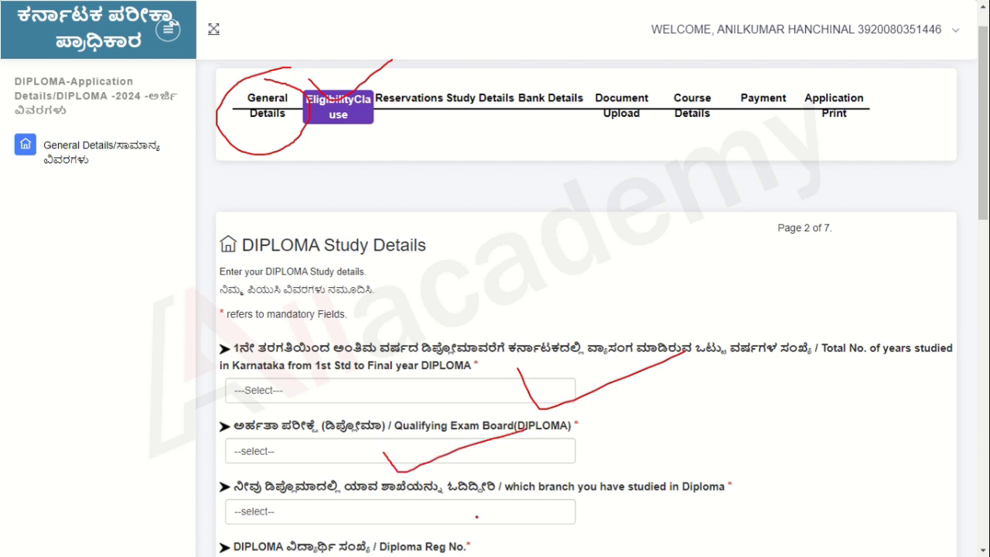
mouse_move(472, 502)
left_mouse_down()
mouse_move(492, 511)
mouse_move(541, 486)
left_mouse_up()
Step: Tick the Diploma registration number, completion year, district and college entries in red, plus the No answer for earlier CET exams
scroll(356, 516, "down", 6)
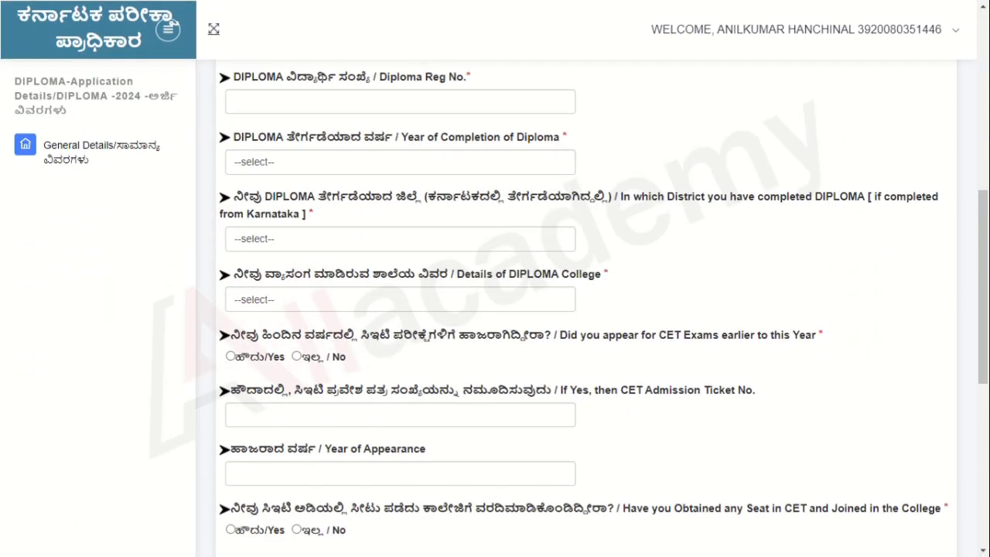
left_click_drag(500, 106, 632, 75)
mouse_move(527, 160)
left_mouse_down()
mouse_move(535, 170)
mouse_move(608, 144)
left_mouse_up()
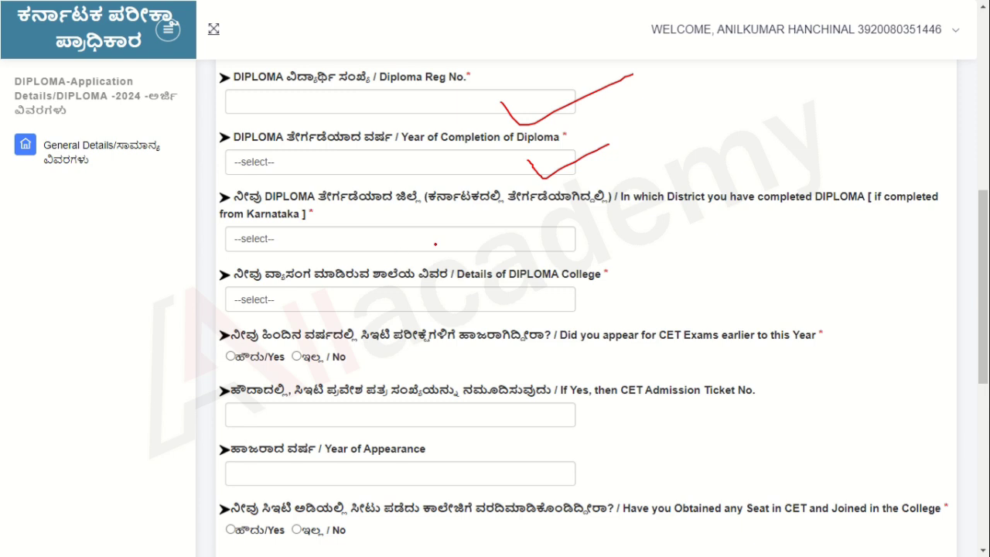
left_click_drag(436, 237, 568, 218)
left_click_drag(521, 293, 620, 280)
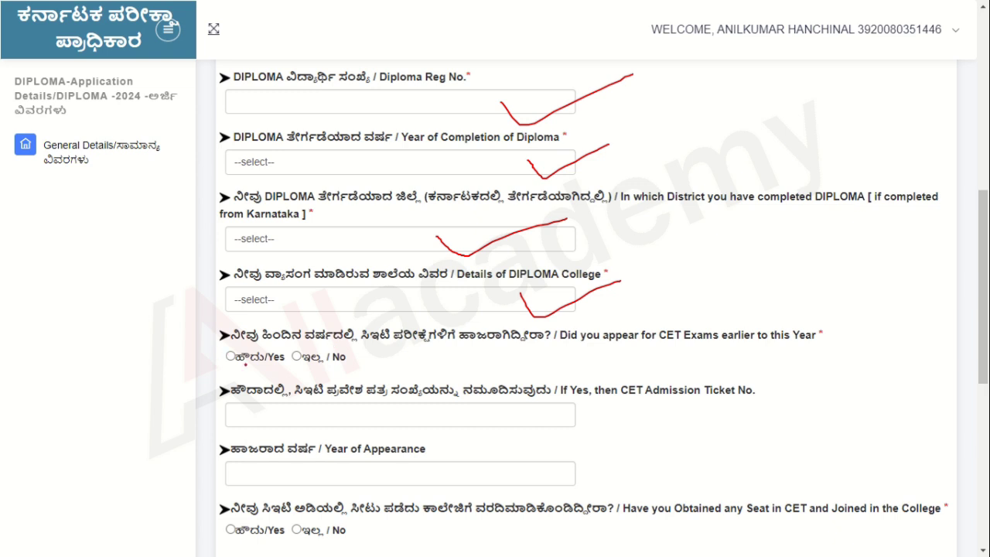
mouse_move(297, 355)
left_mouse_down()
mouse_move(302, 362)
mouse_move(354, 337)
left_mouse_up()
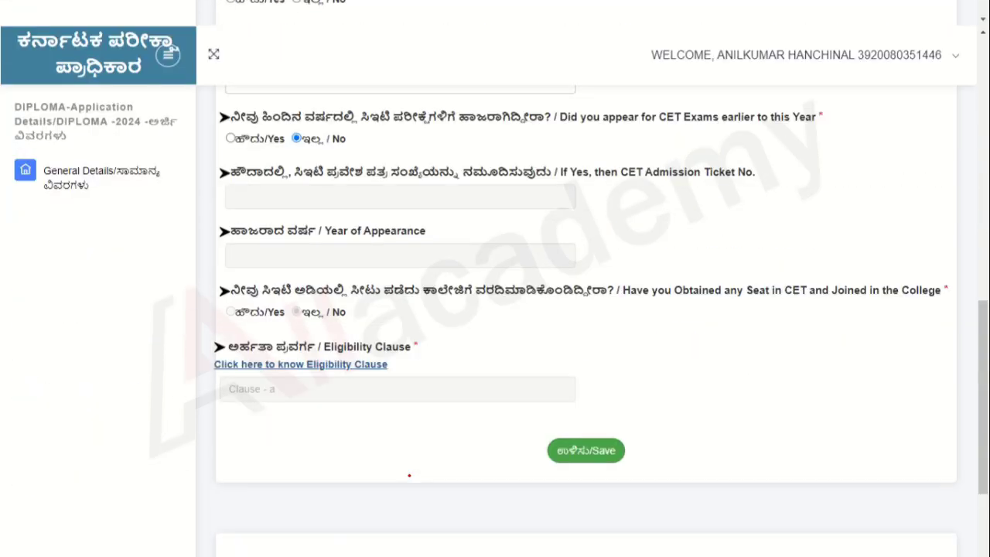
Step: Mark the Save button below the Eligibility Clause entry in red and save the Diploma study details
scroll(588, 309, "down", 1)
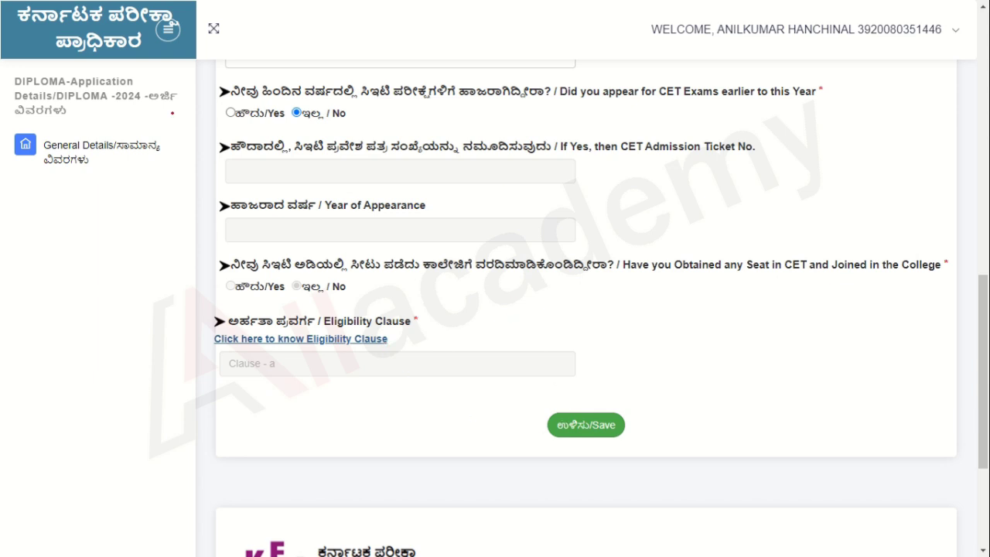
left_click_drag(565, 396, 681, 369)
left_click(585, 424)
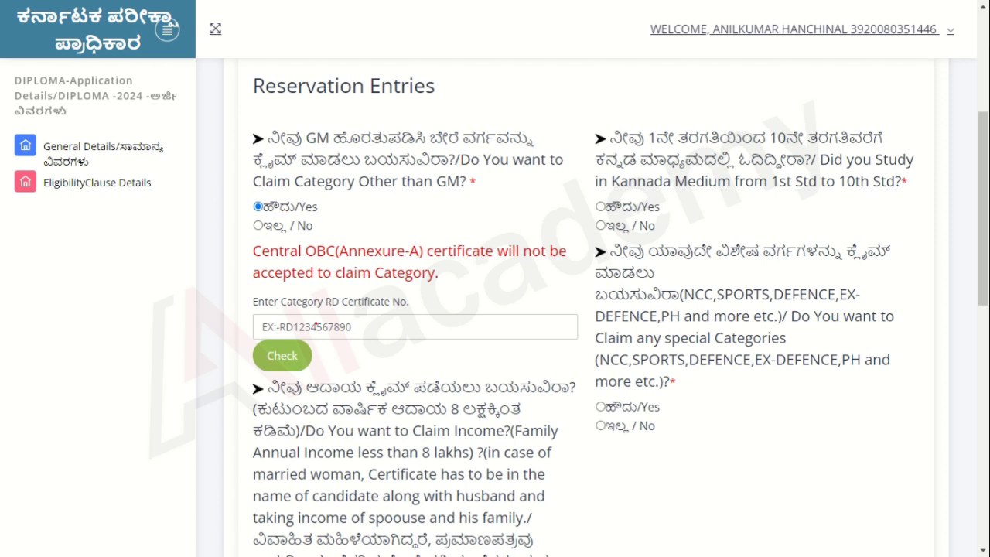
Step: Circle the category RD certificate number field and mark the income claim question in red under Reservation Entries
mouse_move(375, 320)
left_mouse_down()
mouse_move(328, 313)
mouse_move(241, 327)
mouse_move(383, 342)
mouse_move(374, 318)
mouse_move(353, 315)
left_mouse_up()
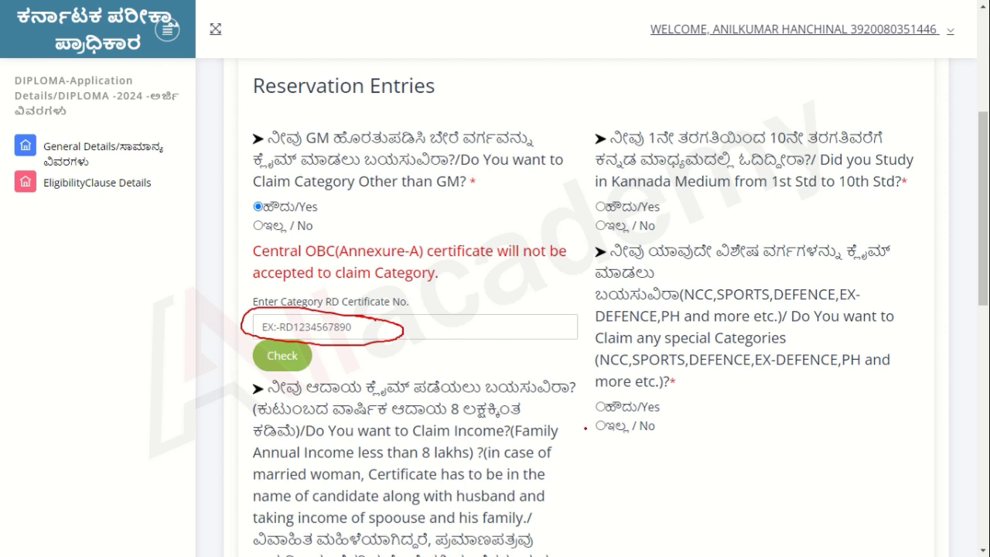
scroll(586, 427, "down", 4)
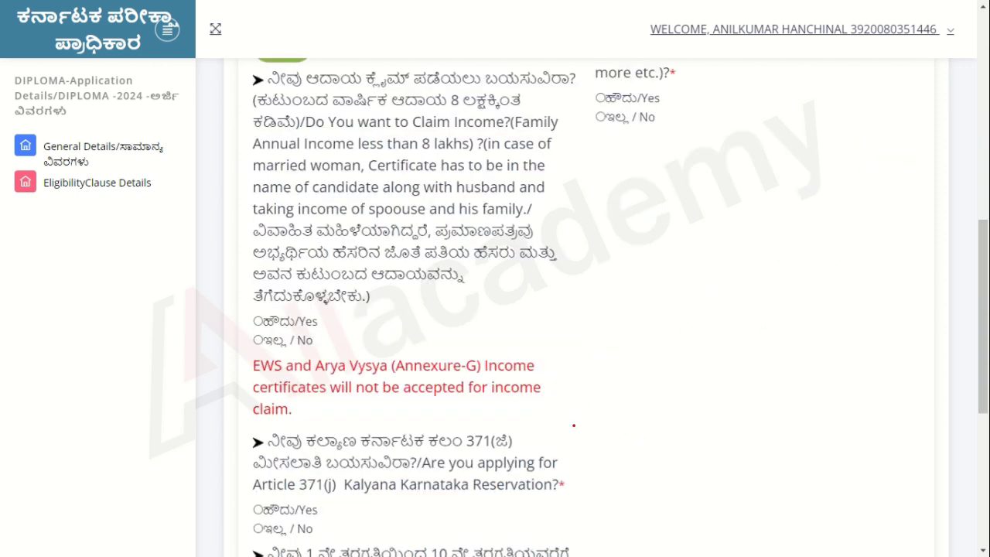
left_click_drag(391, 113, 536, 110)
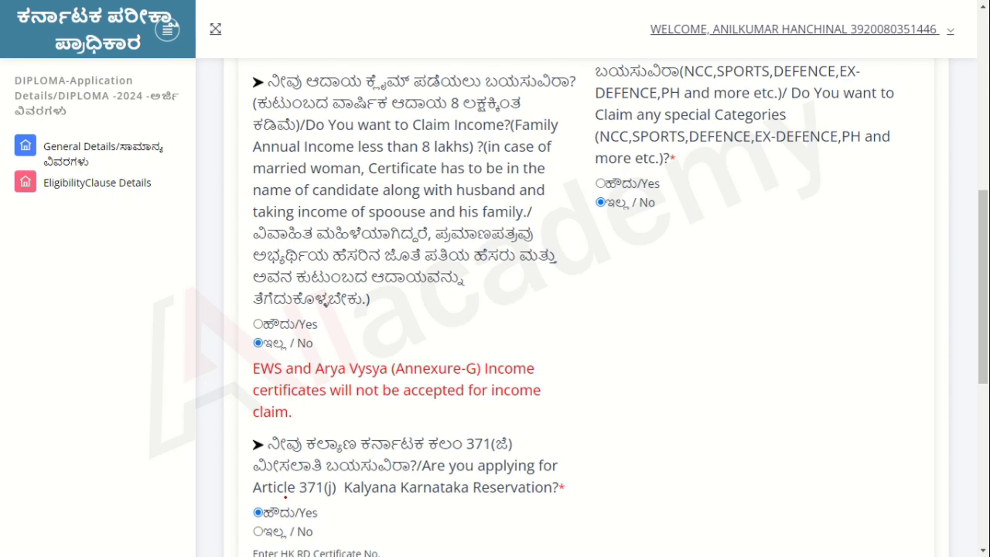
Step: Circle the HK RD Certificate No. field and mark the question about rural study from 1st to 10th Std in red
scroll(495, 309, "down", 5)
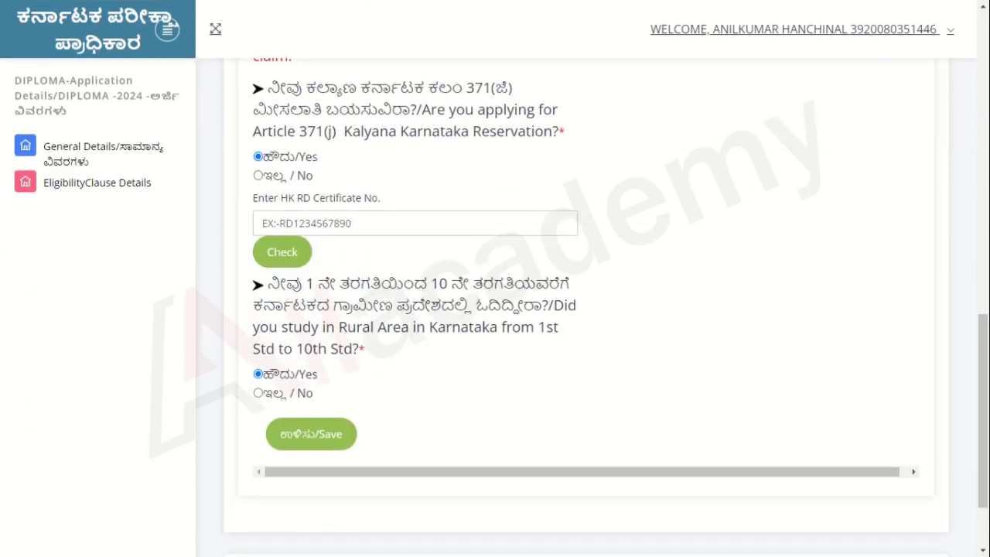
mouse_move(385, 224)
left_mouse_down()
mouse_move(234, 214)
mouse_move(402, 229)
mouse_move(384, 214)
left_mouse_up()
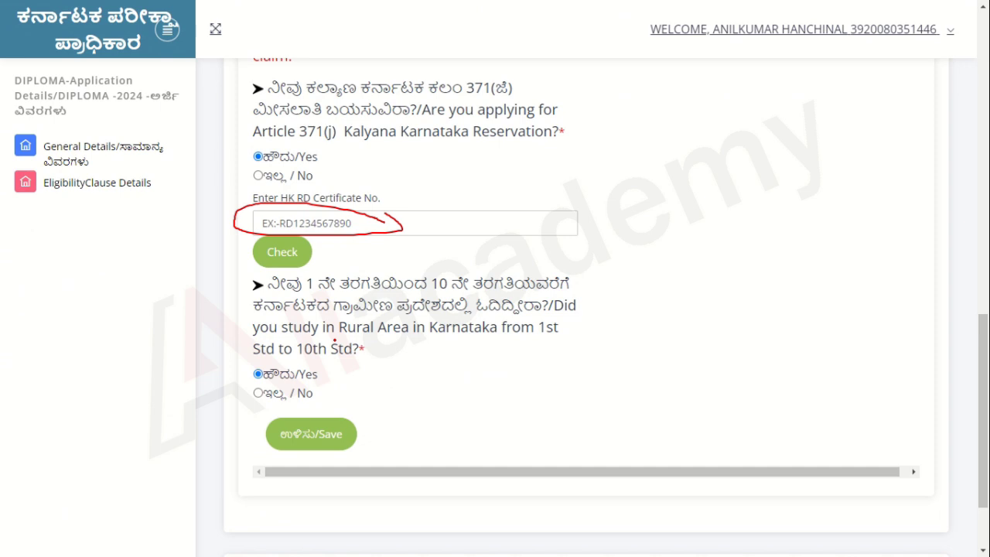
left_click_drag(345, 339, 407, 331)
Step: Mark the reservation Save button in red, save the claims and mark the information message's close button
mouse_move(325, 410)
left_mouse_down()
mouse_move(328, 419)
mouse_move(426, 392)
left_mouse_up()
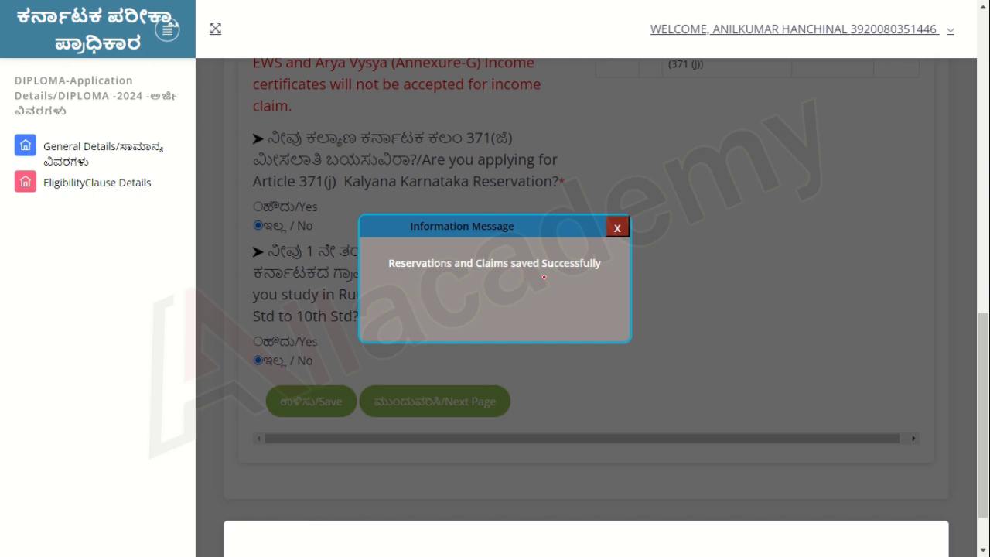
left_click_drag(611, 212, 599, 285)
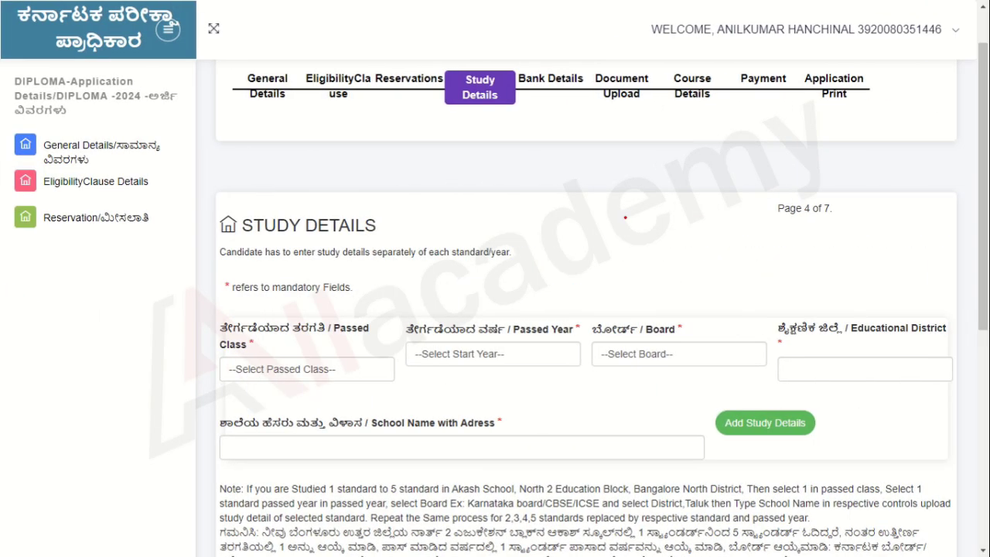
Step: Tick the General Details, EligibilityClause and Reservations stages in red and circle the Study Details stage
left_click_drag(248, 64, 446, 47)
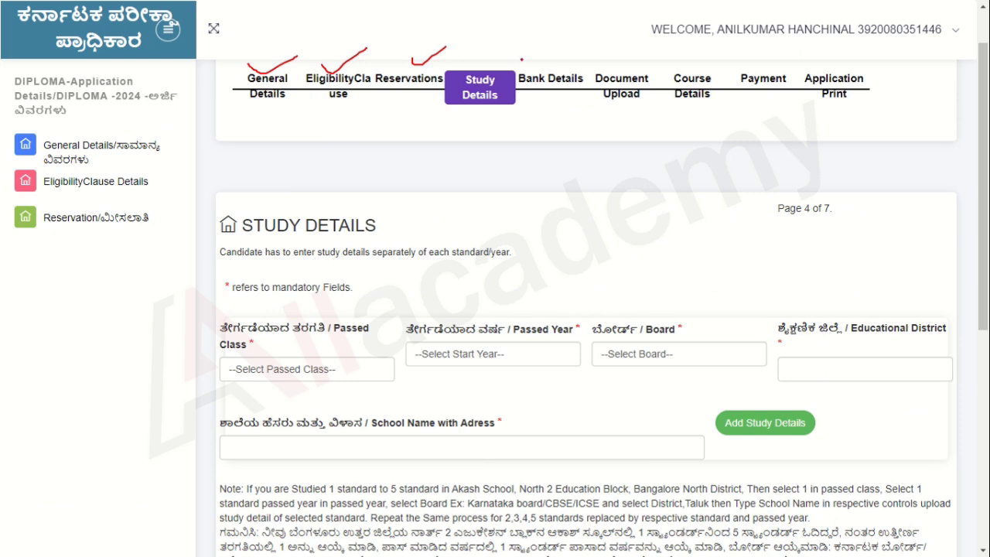
mouse_move(522, 58)
left_mouse_down()
mouse_move(432, 81)
mouse_move(533, 74)
mouse_move(527, 57)
left_mouse_up()
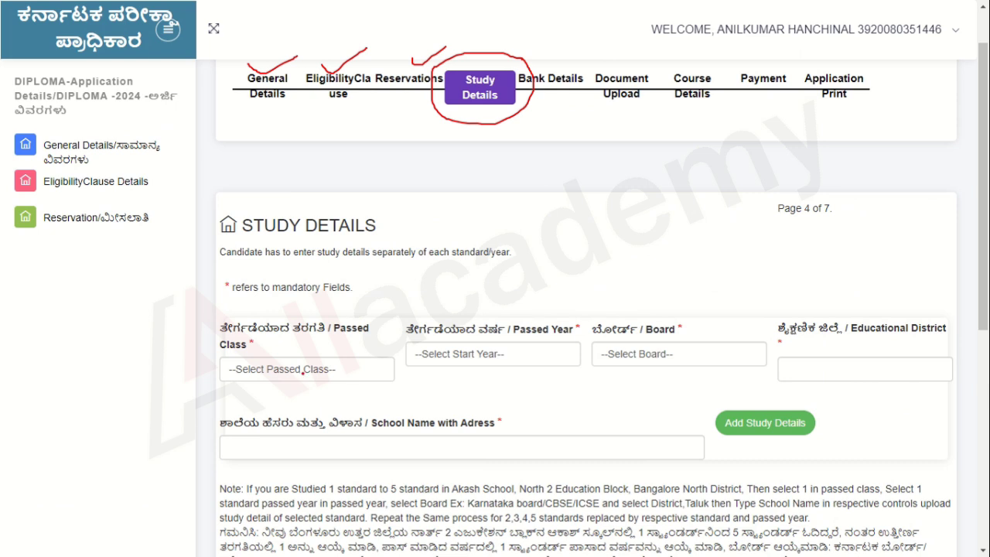
Step: Tick the passed class, passed year, board, educational district and school name with address fields under Study Details in red
mouse_move(293, 364)
left_mouse_down()
mouse_move(300, 371)
mouse_move(340, 344)
left_mouse_up()
left_click_drag(513, 341, 589, 316)
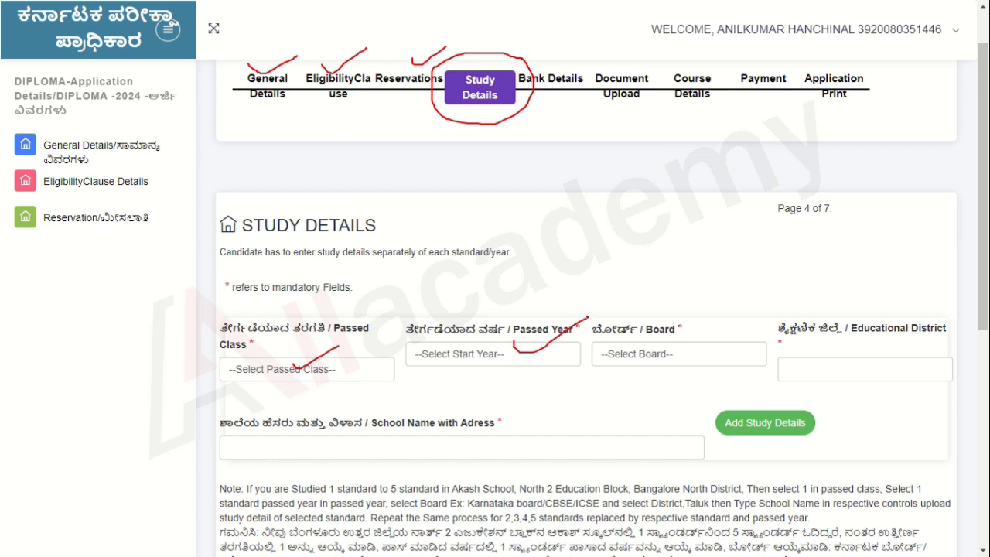
left_click_drag(663, 344, 729, 331)
mouse_move(830, 362)
left_mouse_down()
mouse_move(833, 378)
mouse_move(878, 350)
left_mouse_up()
left_click_drag(429, 449, 557, 422)
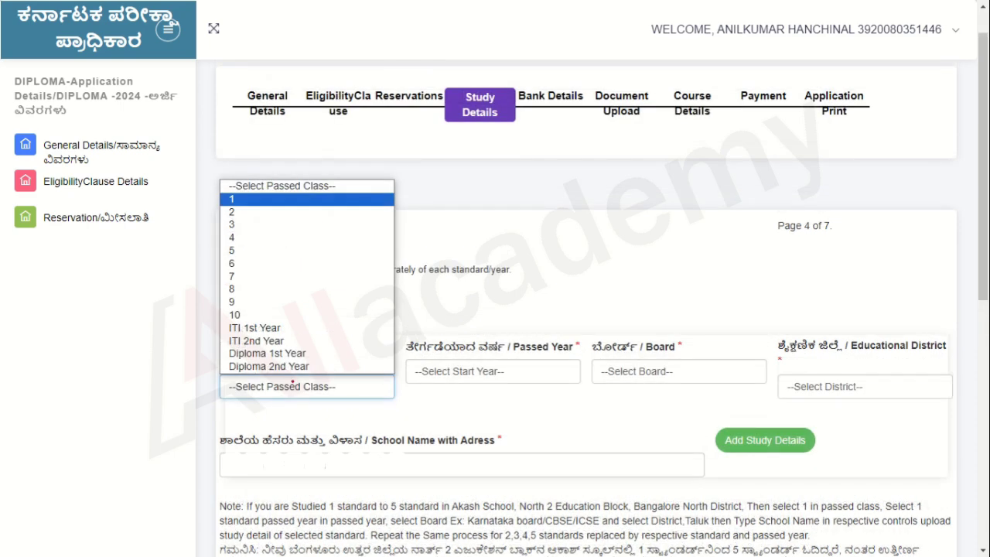
Step: Tick class 1 among the passed class options in red, along with the year, board, district and school name entries for it
left_click_drag(233, 202, 280, 193)
left_click_drag(522, 368, 566, 349)
left_click_drag(650, 373, 707, 355)
left_click_drag(813, 391, 895, 370)
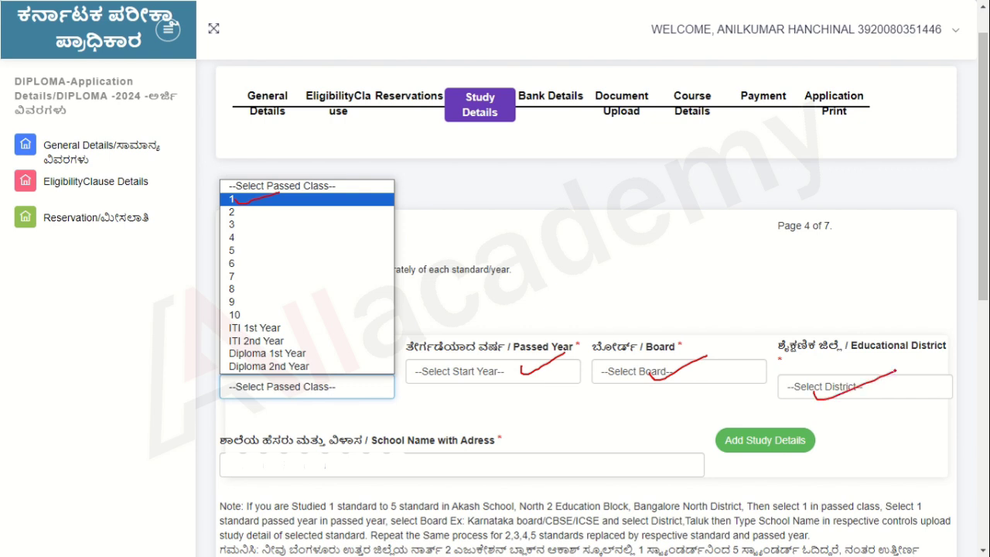
mouse_move(503, 469)
left_mouse_down()
mouse_move(516, 475)
mouse_move(615, 446)
left_mouse_up()
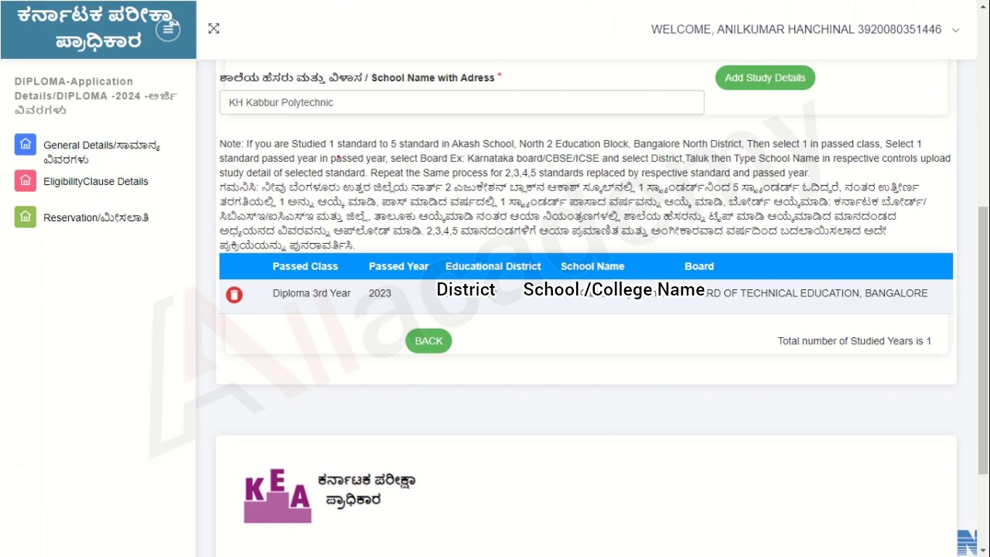
Step: Mark the class, district and school name of the added Diploma 3rd Year row in red
left_click_drag(291, 300, 376, 275)
mouse_move(456, 274)
left_mouse_down()
mouse_move(462, 284)
mouse_move(519, 264)
left_mouse_up()
left_click_drag(641, 284, 678, 264)
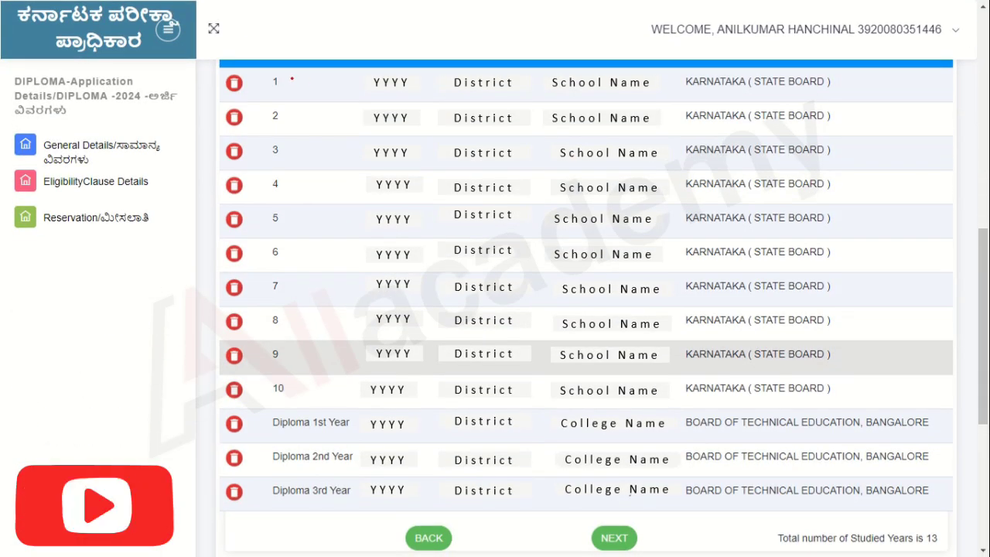
Step: Bracket the rows for classes 1 to 10 in red, tick the three Diploma year rows and mark the NEXT button
mouse_move(292, 78)
left_mouse_down()
mouse_move(304, 154)
mouse_move(288, 298)
mouse_move(297, 381)
left_mouse_up()
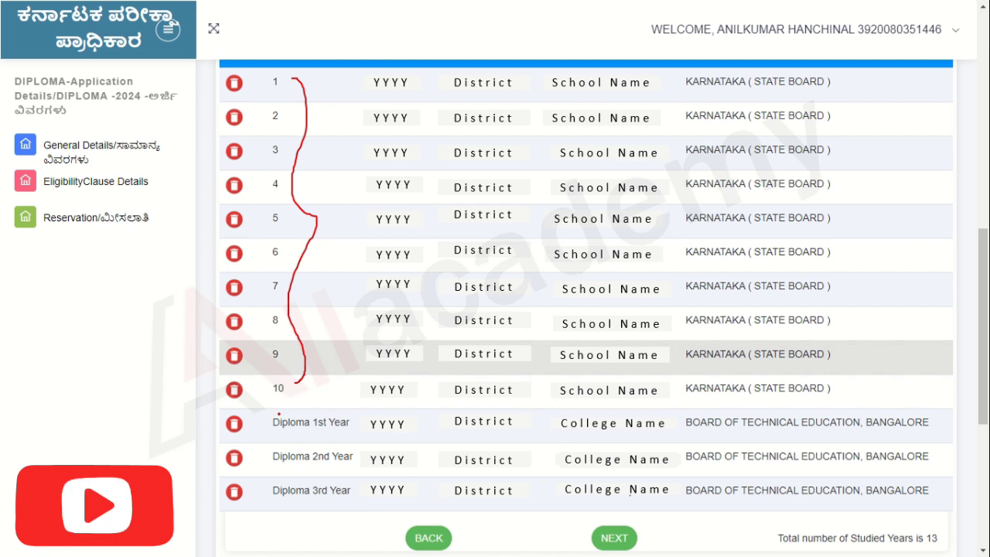
left_click_drag(252, 426, 281, 415)
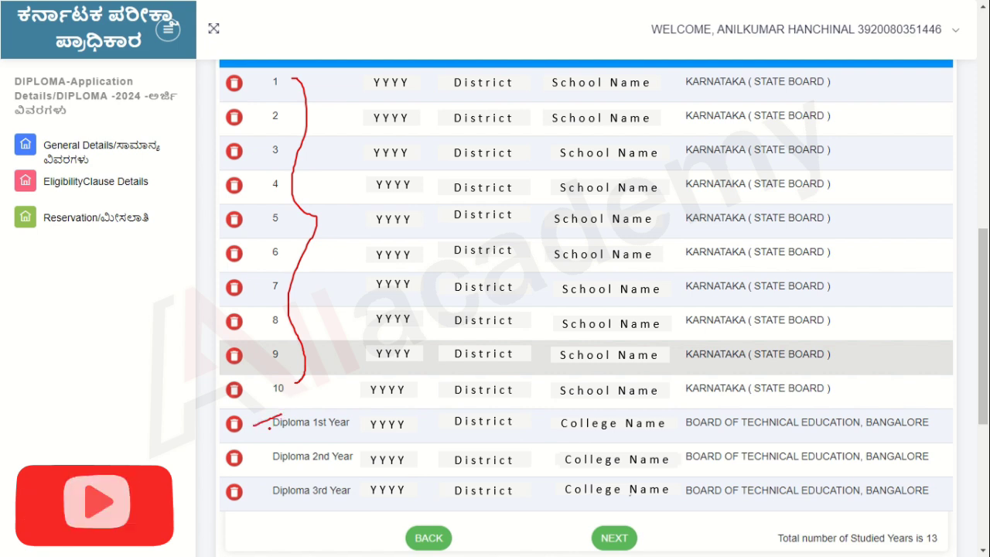
left_click_drag(256, 462, 277, 446)
left_click_drag(260, 493, 280, 487)
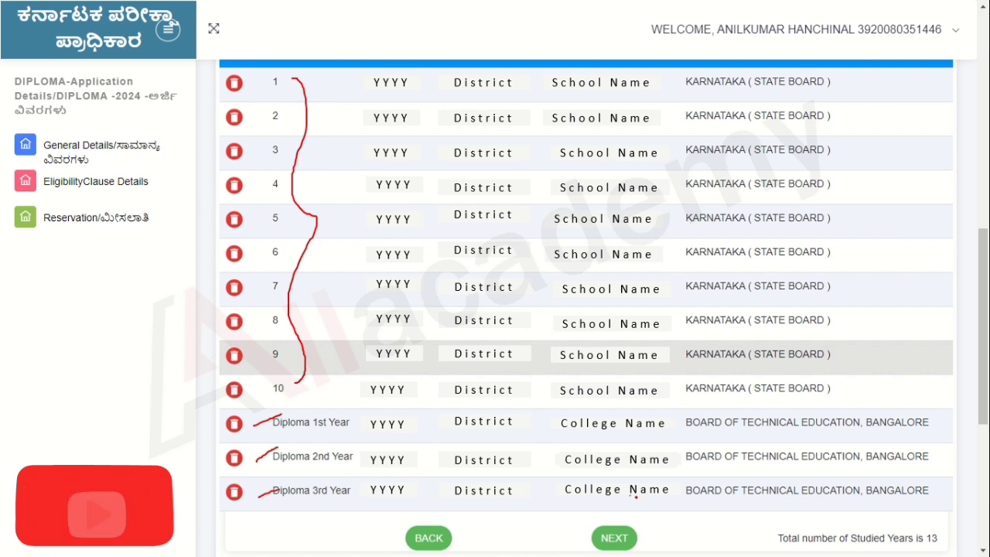
mouse_move(630, 518)
left_mouse_down()
mouse_move(584, 554)
mouse_move(644, 518)
mouse_move(629, 511)
left_mouse_up()
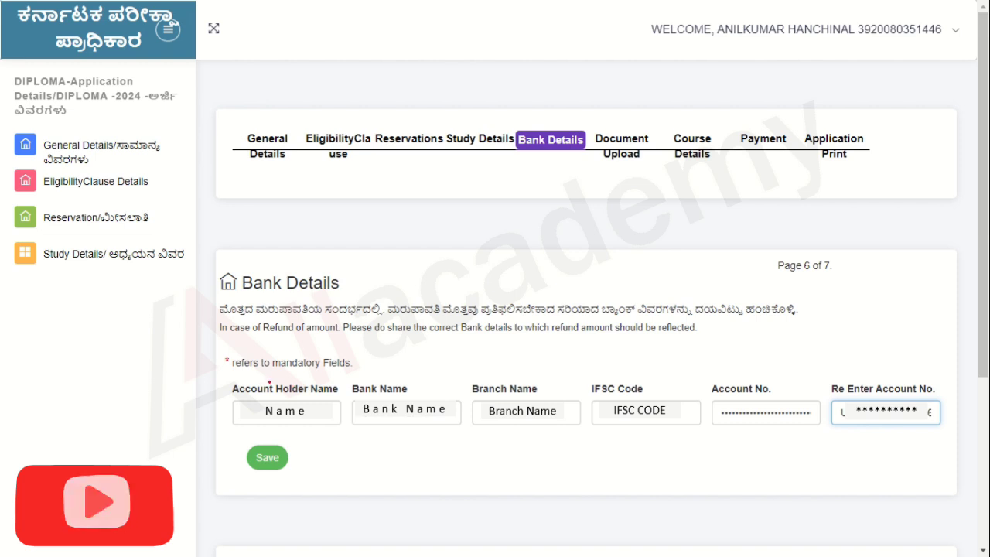
Step: Tick the account holder and bank name labels in red, and underline the holder, bank, branch, IFSC code and both account number entries
left_click_drag(270, 384, 324, 363)
left_click_drag(383, 375, 458, 363)
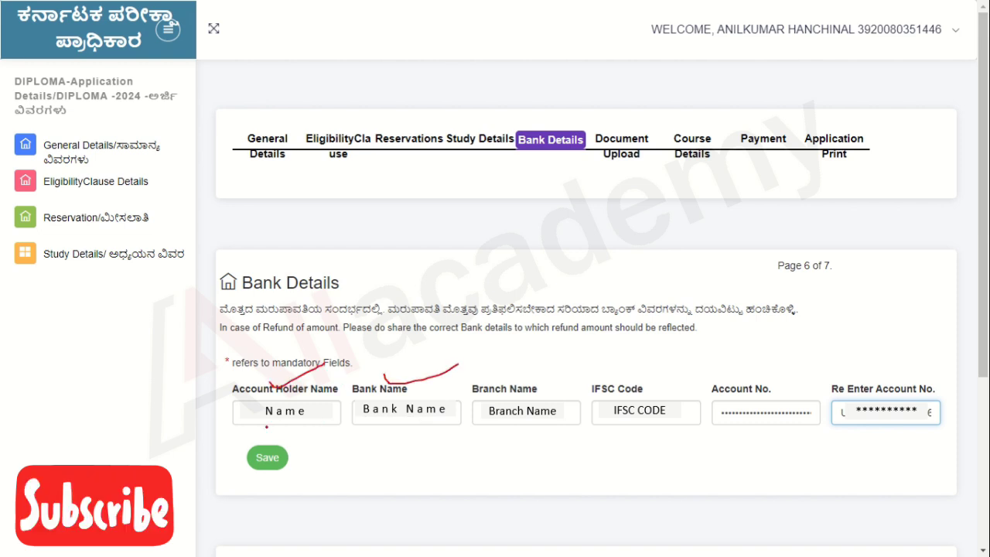
left_click_drag(263, 420, 317, 421)
left_click_drag(382, 420, 423, 420)
left_click_drag(498, 421, 659, 422)
left_click_drag(738, 422, 783, 422)
left_click(871, 418)
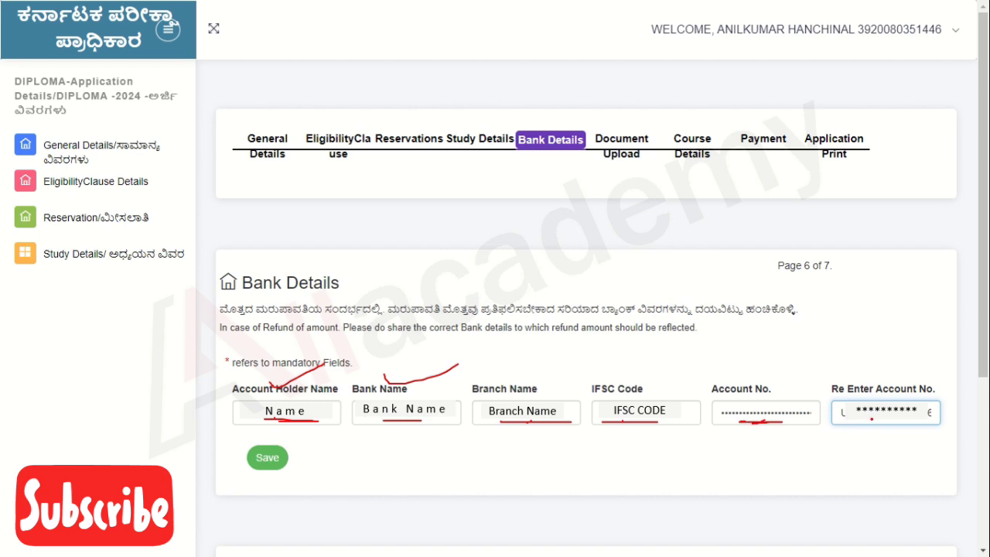
left_click_drag(860, 422, 900, 422)
left_click(313, 412)
Step: Tick the Save button in red, save the bank details and mark the NEXT button
left_click_drag(265, 447, 338, 431)
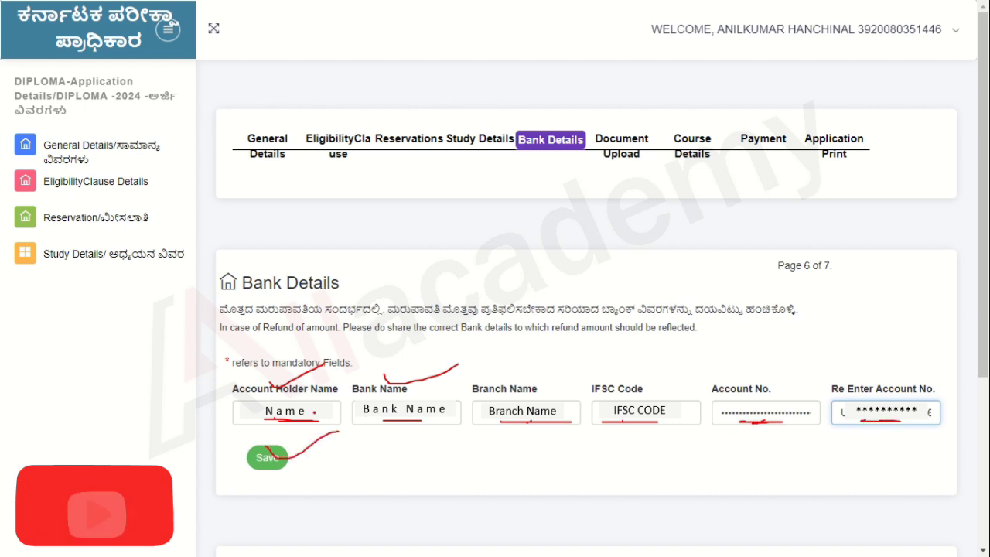
left_click(267, 457)
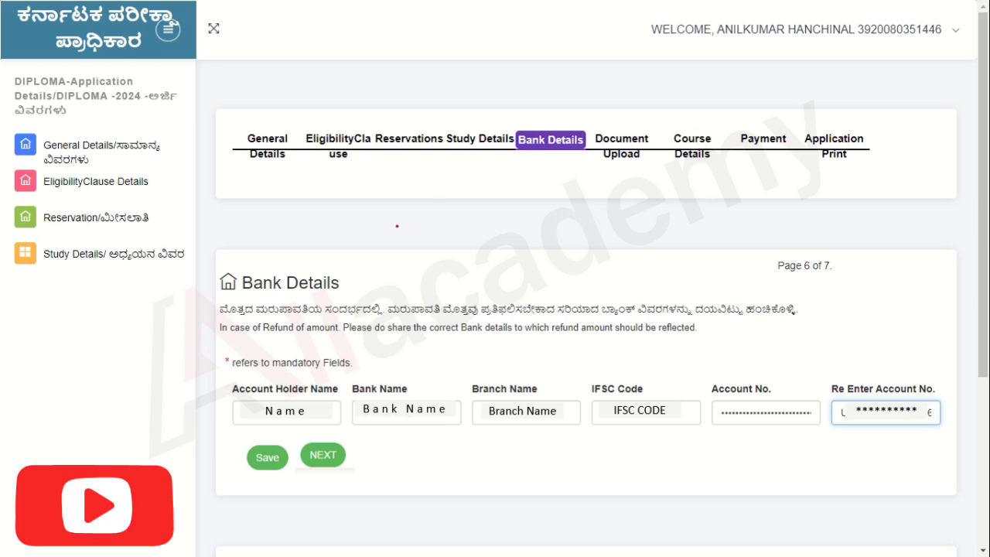
left_click_drag(406, 425, 338, 454)
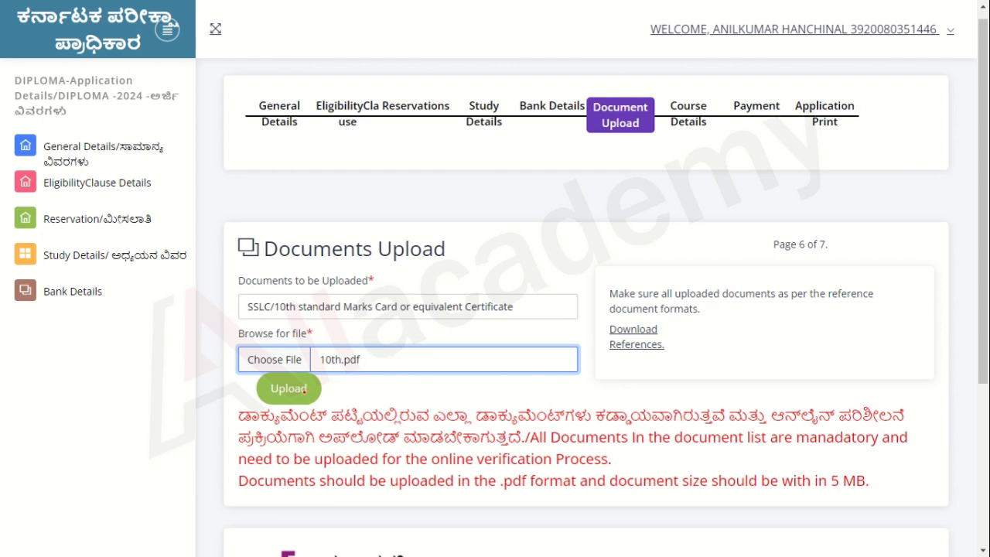
Step: Tick the Upload button in red and upload 10th.pdf as the SSLC/10th standard Marks Card or equivalent Certificate
left_click_drag(304, 391, 363, 369)
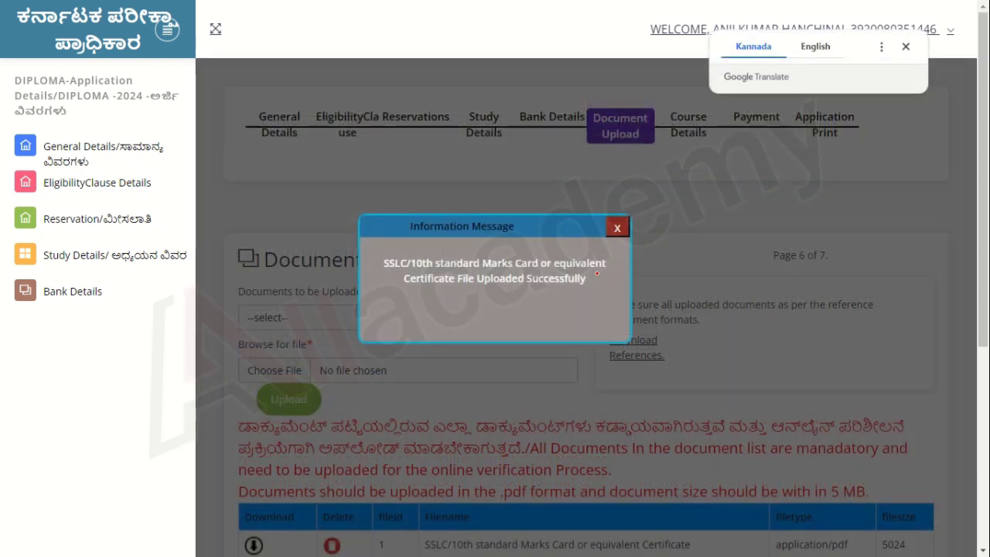
Step: Mark the upload success message in red, tick the Passport Size Photo, Thumb Photo and Signature rows, and bracket the Class 1 to 10 Study Certificates
mouse_move(563, 245)
left_mouse_down()
mouse_move(588, 255)
mouse_move(653, 223)
left_mouse_up()
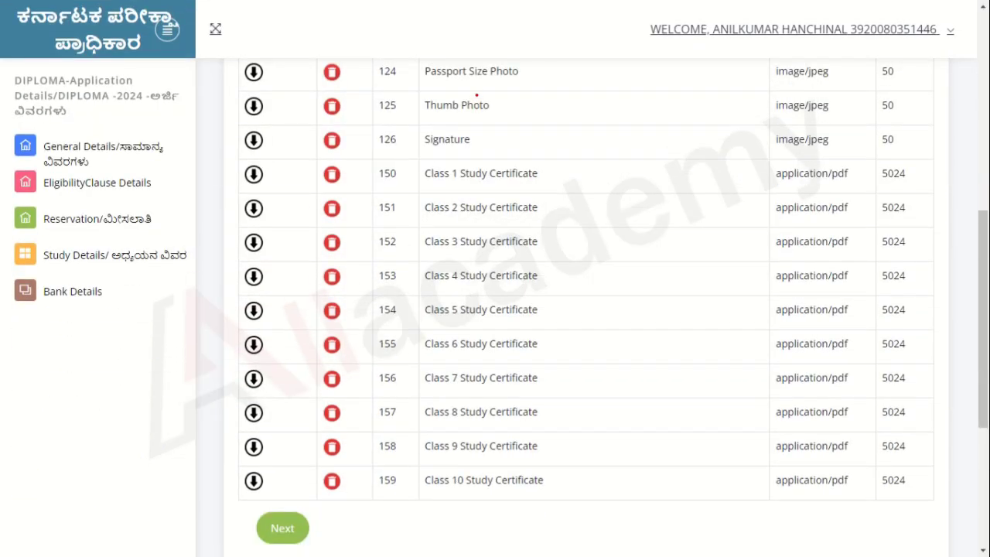
left_click_drag(481, 86, 549, 72)
mouse_move(503, 109)
left_mouse_down()
mouse_move(506, 119)
mouse_move(587, 97)
left_mouse_up()
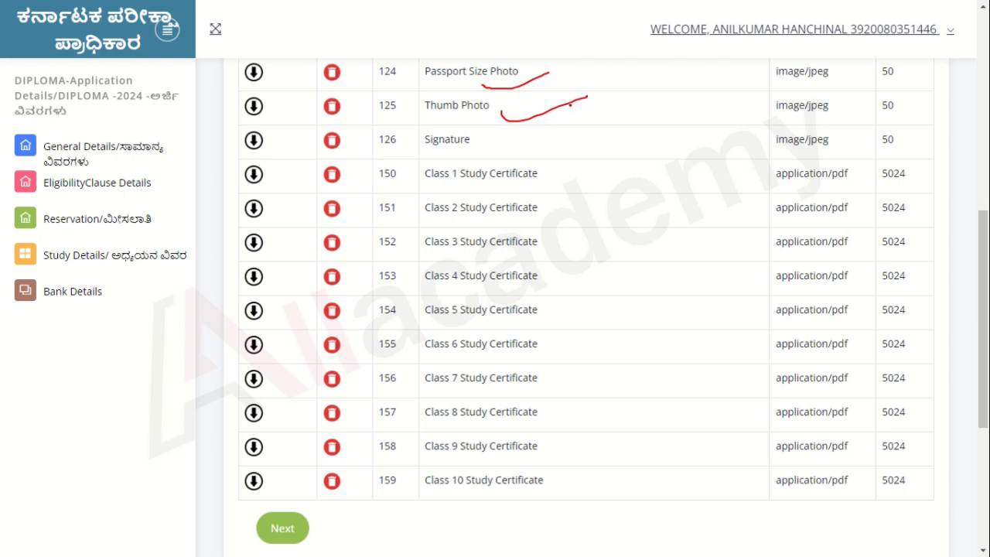
left_click_drag(493, 151, 610, 129)
mouse_move(561, 175)
left_mouse_down()
mouse_move(609, 480)
mouse_move(567, 499)
left_mouse_up()
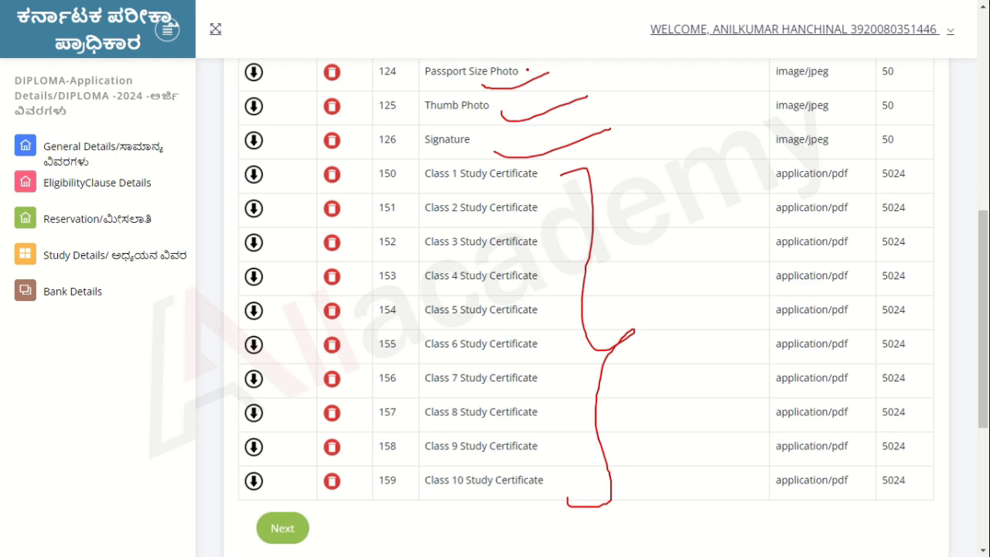
Step: Tick the Passport Size Photo row again and mark the file type entries of the photo, thumb and signature rows in red
left_click_drag(527, 70, 578, 56)
left_click_drag(828, 76, 872, 56)
left_click_drag(832, 108, 870, 81)
left_click_drag(836, 151, 866, 129)
mouse_move(850, 64)
left_mouse_down()
mouse_move(781, 60)
mouse_move(812, 155)
mouse_move(853, 88)
mouse_move(841, 60)
left_mouse_up()
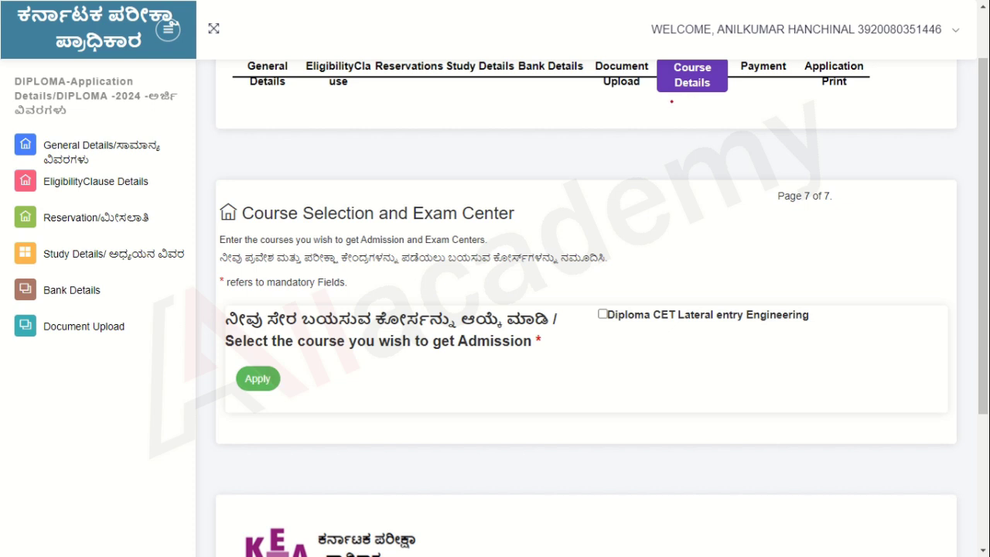
Step: Tick the Course Details heading in red, circle the Diploma CET Lateral entry Engineering checkbox and tick the Apply button
left_click_drag(671, 101, 722, 95)
mouse_move(614, 306)
left_mouse_down()
mouse_move(592, 337)
mouse_move(602, 283)
mouse_move(634, 332)
mouse_move(606, 282)
left_mouse_up()
left_click_drag(285, 379, 389, 347)
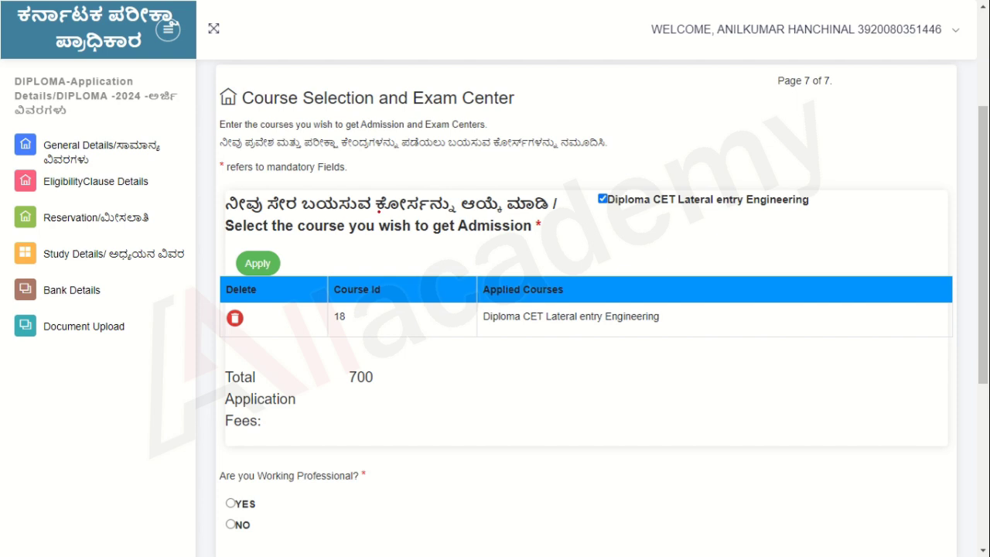
Step: With Diploma CET Lateral entry Engineering applied, circle its selected checkbox, tick Apply and circle the Total Application Fees amount in red
mouse_move(625, 197)
left_mouse_down()
mouse_move(594, 185)
mouse_move(625, 225)
mouse_move(618, 186)
left_mouse_up()
mouse_move(257, 251)
left_mouse_down()
mouse_move(287, 258)
mouse_move(360, 226)
left_mouse_up()
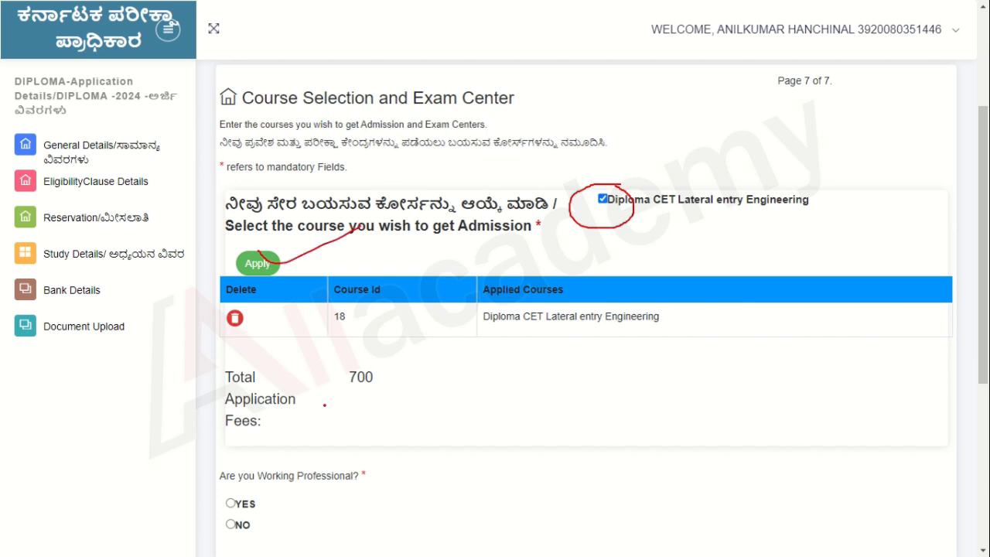
mouse_move(377, 358)
left_mouse_down()
mouse_move(354, 354)
mouse_move(401, 409)
mouse_move(337, 353)
mouse_move(344, 427)
mouse_move(370, 349)
mouse_move(352, 358)
left_mouse_up()
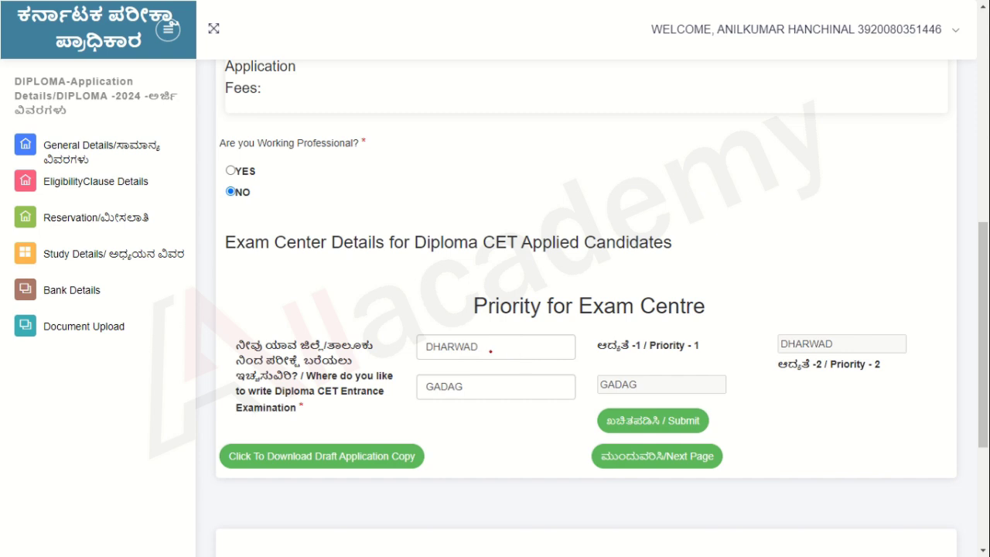
Step: Tick the DHARWAD and GADAG exam centre choices in red and mark the Submit button
left_click_drag(489, 350, 554, 325)
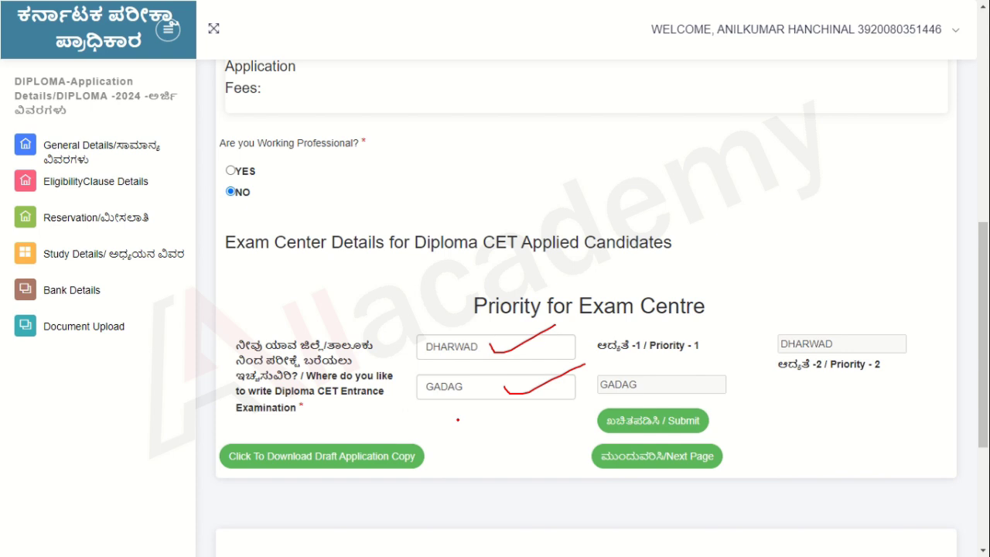
mouse_move(636, 418)
left_mouse_down()
mouse_move(651, 423)
mouse_move(719, 388)
left_mouse_up()
key("Right")
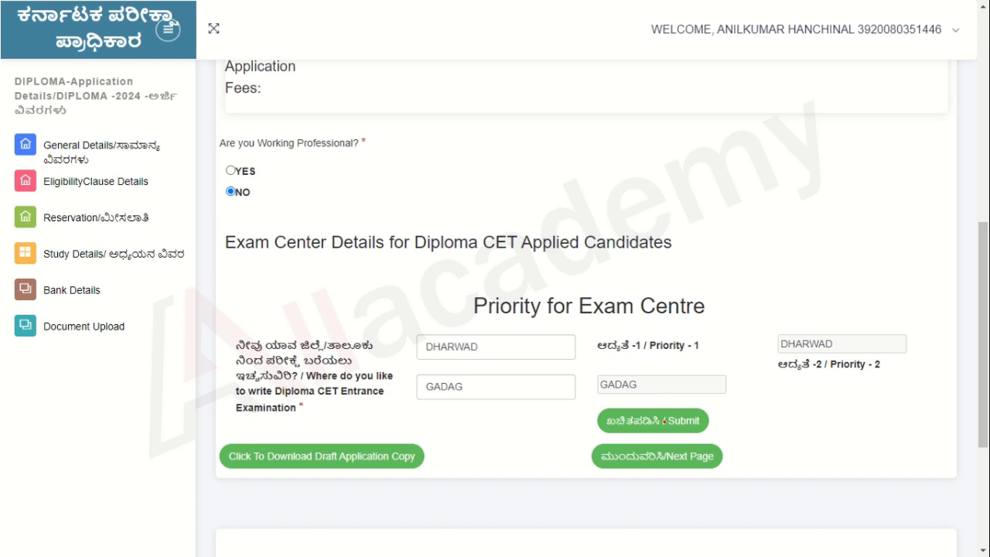
Step: Tick the draft application download button, each completed section from General Details to Document Upload, and the Next Page button in red
mouse_move(268, 437)
left_mouse_down()
mouse_move(292, 459)
mouse_move(393, 415)
left_mouse_up()
left_click_drag(155, 145, 218, 129)
left_click_drag(167, 195, 227, 173)
left_click_drag(171, 225, 209, 202)
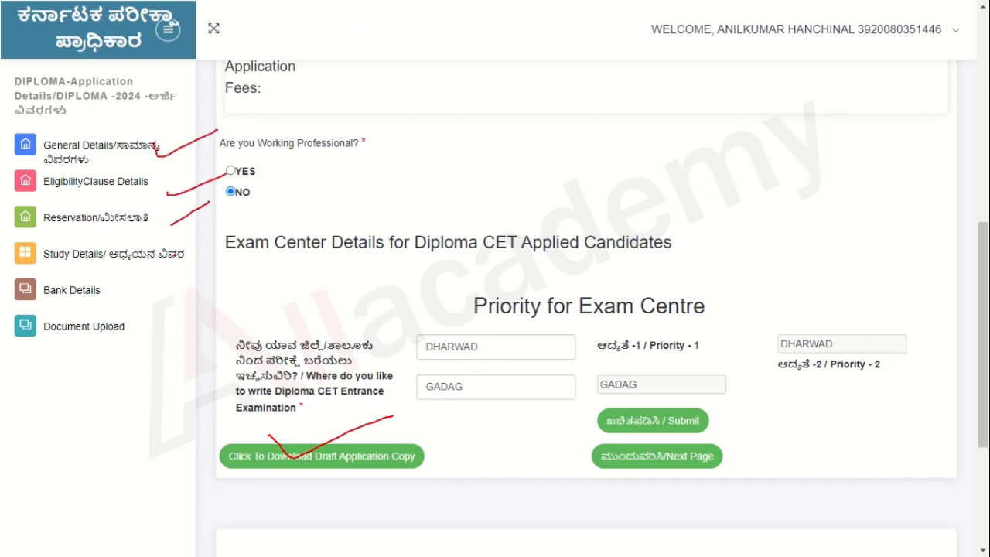
left_click_drag(164, 267, 218, 250)
left_click_drag(141, 304, 164, 293)
left_click_drag(143, 336, 168, 327)
mouse_move(714, 456)
left_mouse_down()
mouse_move(724, 474)
mouse_move(801, 439)
left_mouse_up()
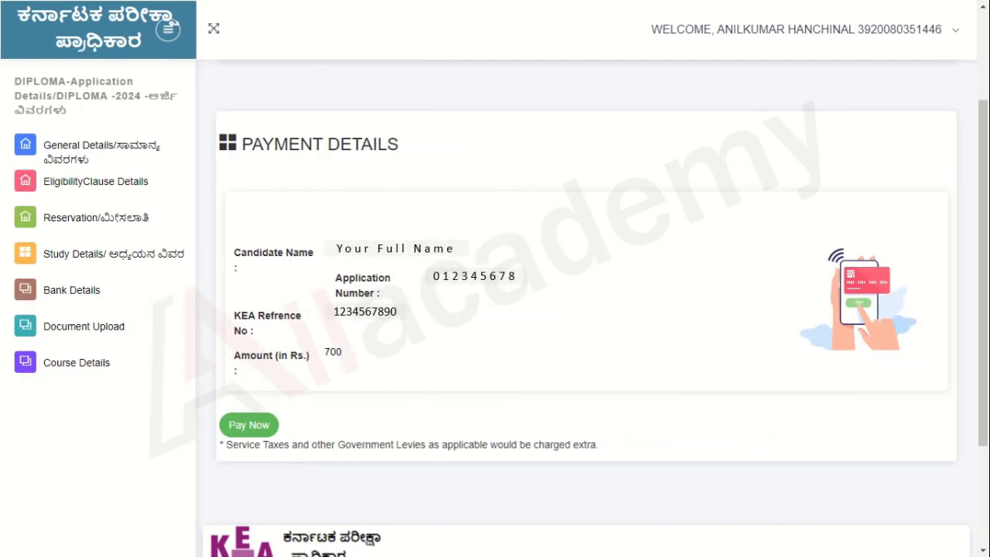
Step: Underline the PAYMENT DETAILS heading in red and circle the candidate name, application number, KEA reference number, amount and Pay Now button
mouse_move(269, 167)
left_mouse_down()
mouse_move(387, 172)
mouse_move(228, 171)
left_mouse_up()
mouse_move(474, 236)
left_mouse_down()
mouse_move(337, 236)
mouse_move(395, 261)
mouse_move(434, 228)
left_mouse_up()
mouse_move(587, 277)
left_mouse_down()
mouse_move(451, 263)
mouse_move(610, 294)
mouse_move(526, 271)
left_mouse_up()
mouse_move(425, 306)
left_mouse_down()
mouse_move(269, 298)
mouse_move(292, 332)
mouse_move(406, 306)
mouse_move(396, 302)
left_mouse_up()
mouse_move(373, 353)
left_mouse_down()
mouse_move(222, 353)
mouse_move(384, 337)
mouse_move(348, 335)
left_mouse_up()
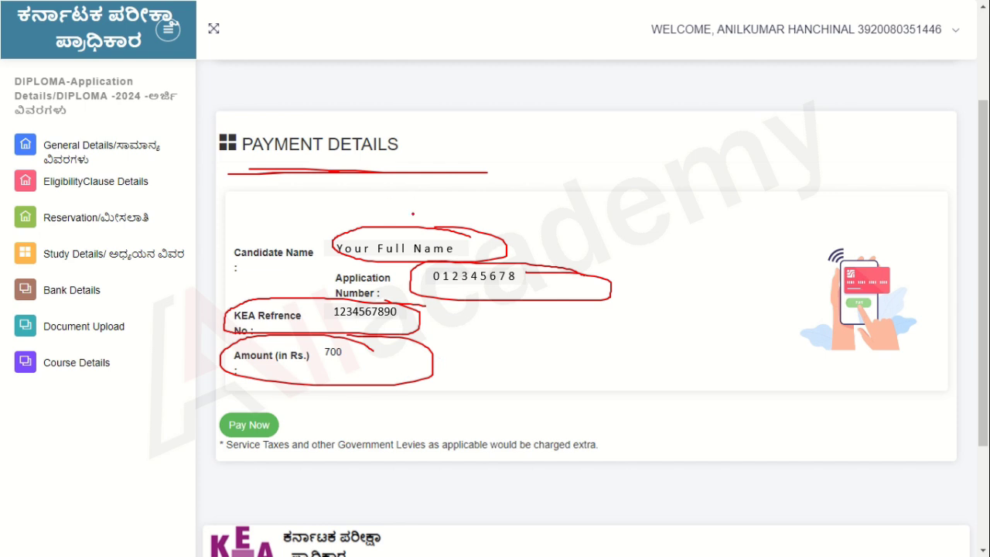
mouse_move(333, 426)
left_mouse_down()
mouse_move(224, 480)
mouse_move(213, 398)
mouse_move(212, 469)
left_mouse_up()
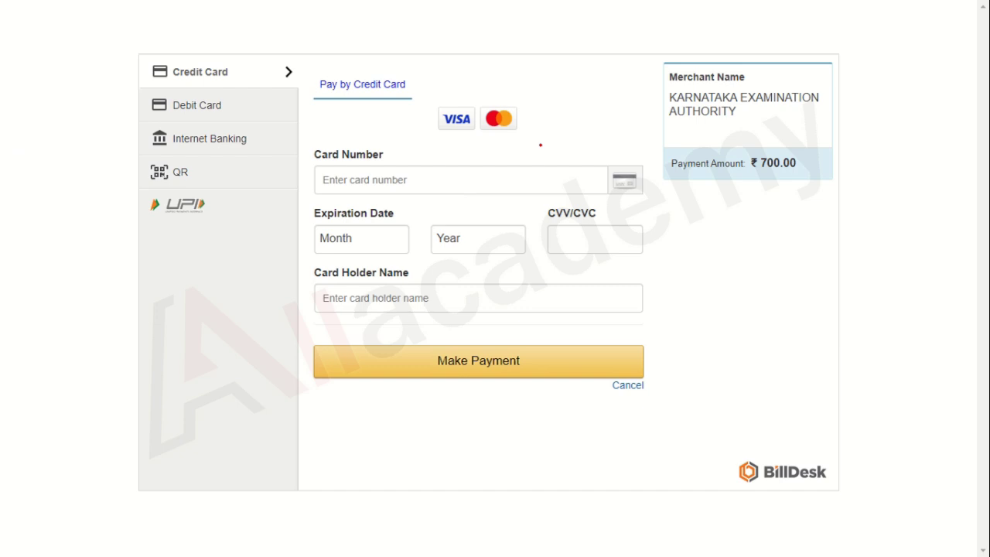
Step: On the payment gateway page, tick the Credit Card, Debit Card, Internet Banking and QR options in red and circle the payment amount
left_click_drag(236, 72, 303, 44)
left_click_drag(224, 106, 293, 89)
mouse_move(260, 135)
left_mouse_down()
mouse_move(286, 141)
mouse_move(325, 117)
left_mouse_up()
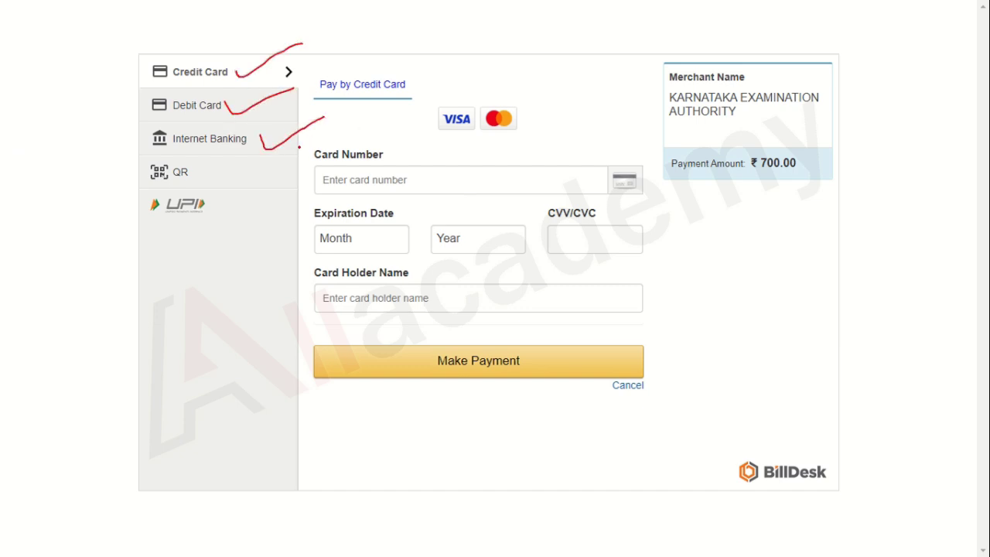
left_click_drag(185, 159, 253, 150)
mouse_move(869, 151)
left_mouse_down()
mouse_move(716, 148)
mouse_move(825, 136)
mouse_move(756, 128)
left_mouse_up()
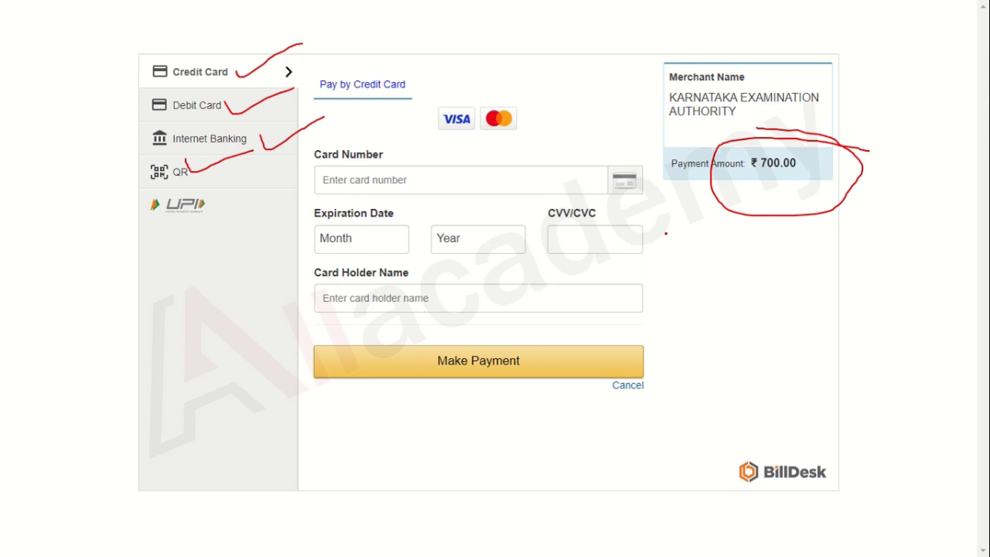